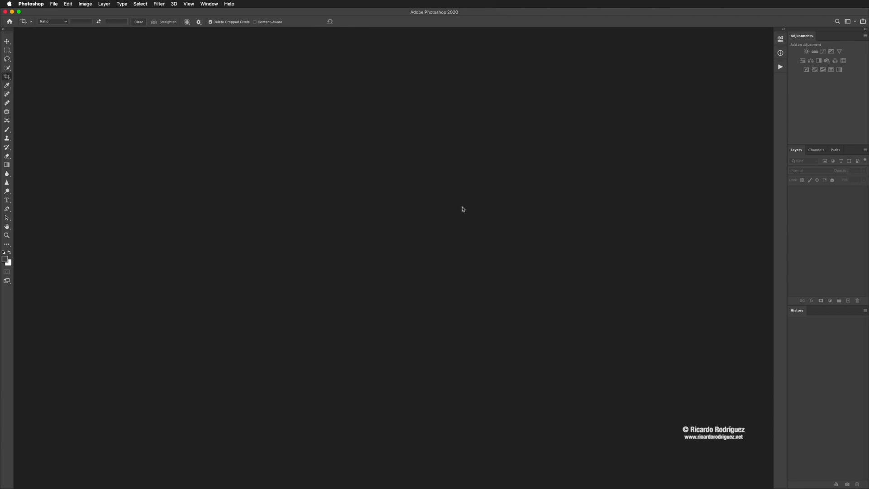
Switch to Adobe Bridge and preview the cheetah, laptop, finished composite and smoke images full screen
{"action": "key", "text": "super+Tab"}
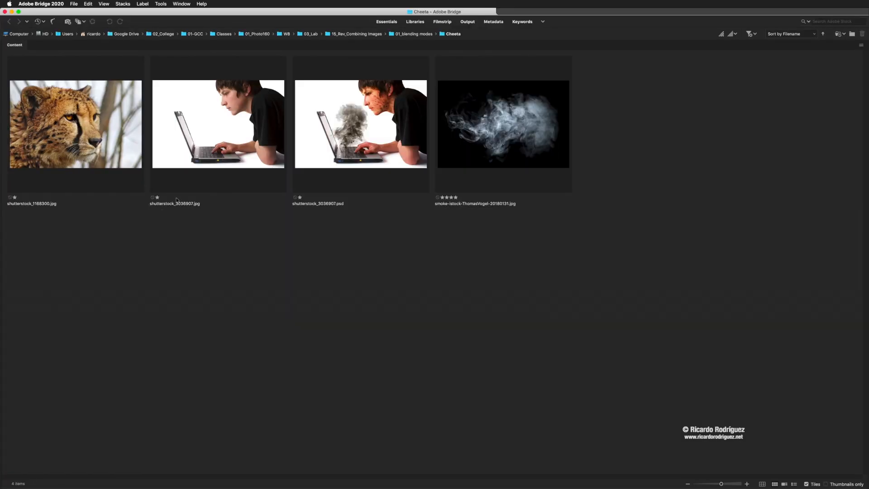
{"action": "left_click", "coordinate": [107, 158]}
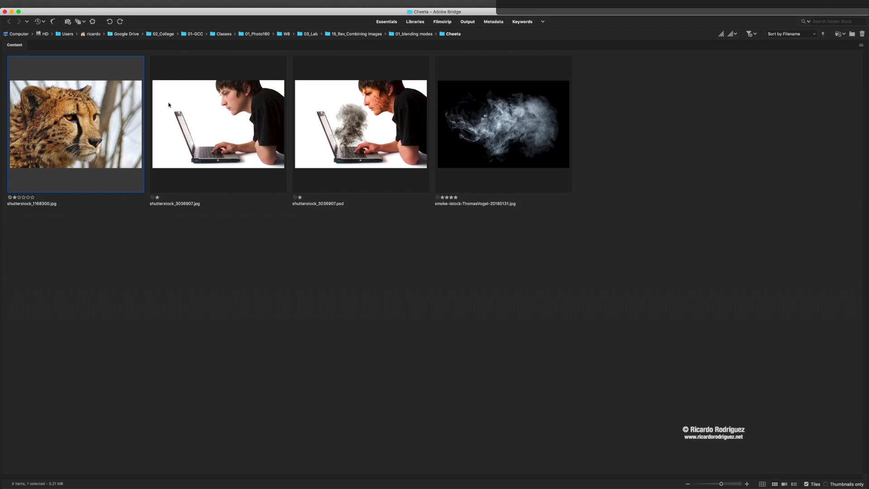
{"action": "key", "text": "space"}
{"action": "key", "text": "Right"}
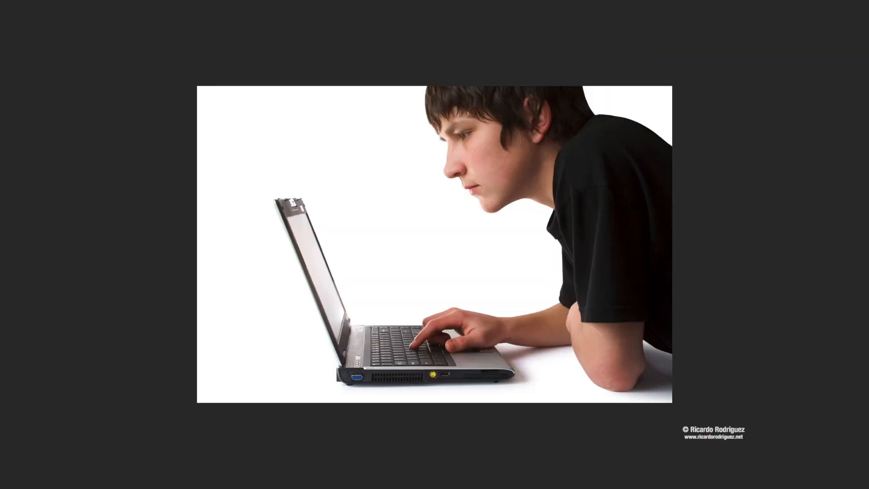
{"action": "key", "text": "Right"}
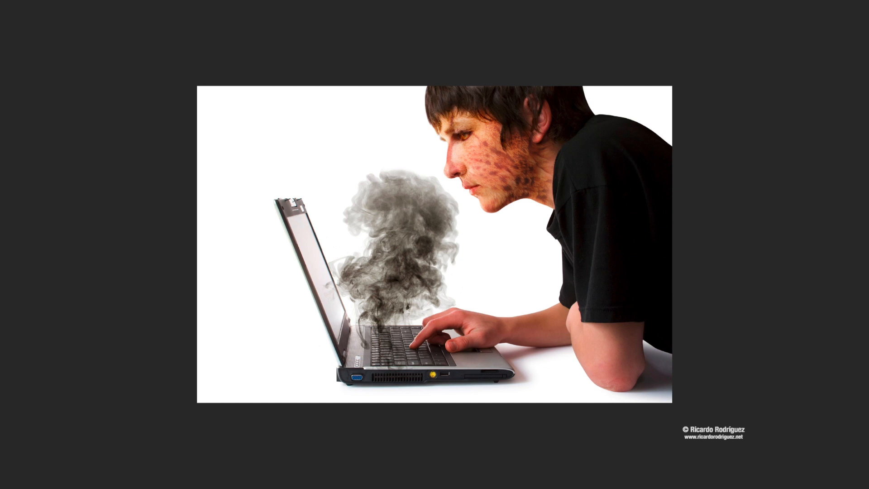
{"action": "key", "text": "Right"}
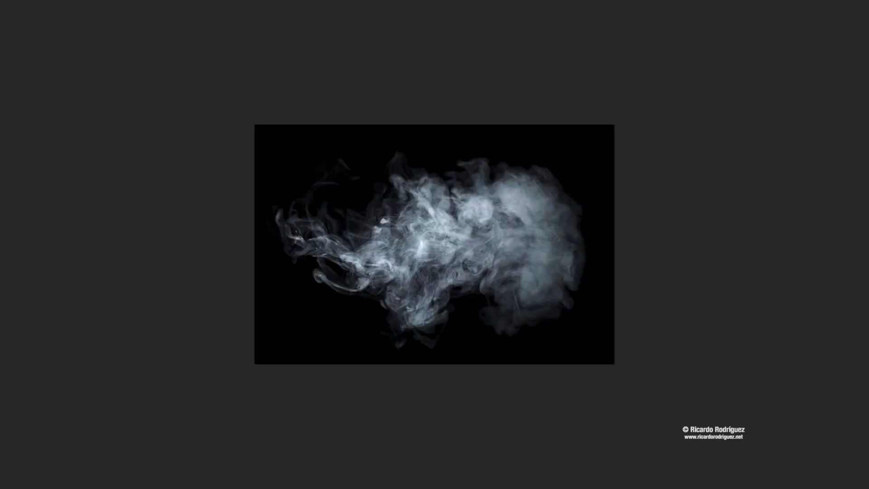
{"action": "key", "text": "Left"}
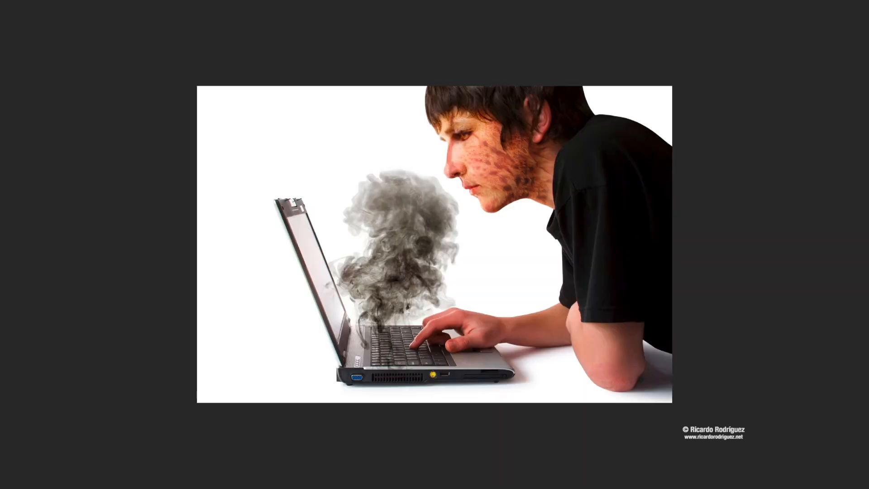
{"action": "key", "text": "space"}
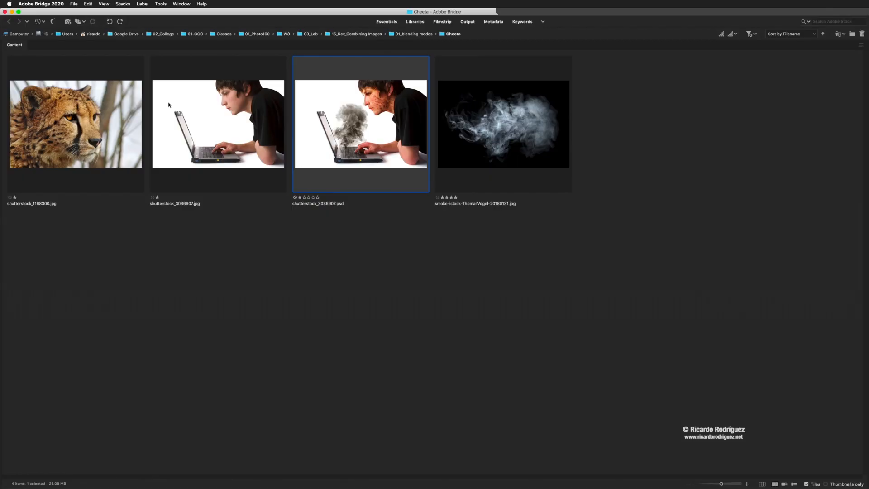
Open shutterstock_1168300.jpg, shutterstock_3036907.jpg and smoke-istock-ThomasVogel-20180131.jpg together in Photoshop
{"action": "left_click", "coordinate": [190, 158]}
{"action": "left_click", "coordinate": [91, 158], "text": "shift"}
{"action": "left_click", "coordinate": [476, 141], "text": "super"}
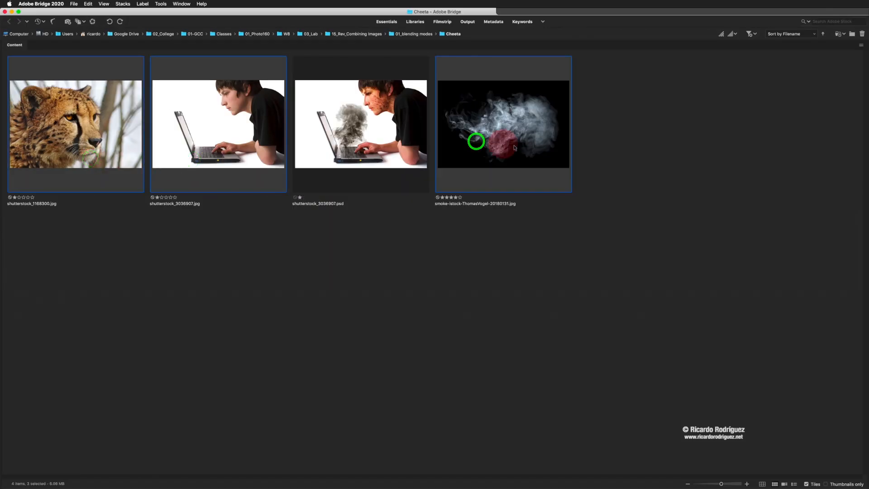
{"action": "double_click", "coordinate": [492, 137]}
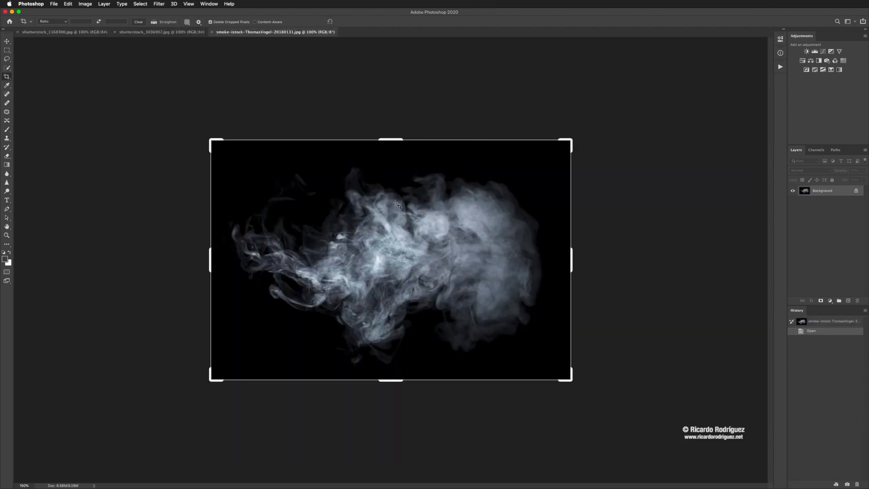
In shutterstock_1168300.jpg, activate the Quick Selection tool and duplicate the Background layer
{"action": "left_click", "coordinate": [90, 32]}
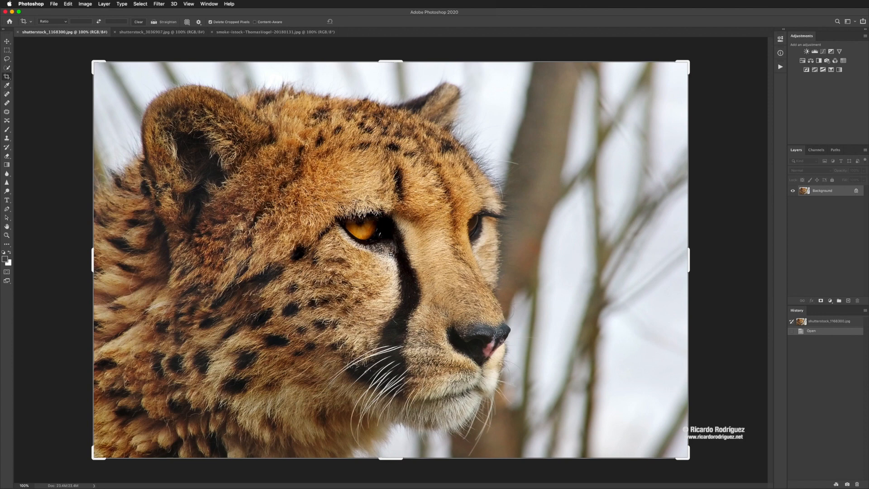
{"action": "key", "text": "w"}
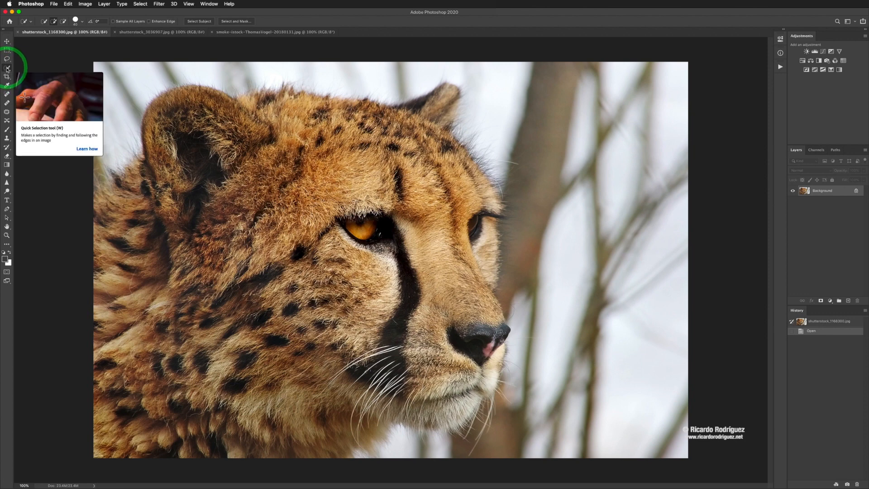
{"action": "mouse_move", "coordinate": [7, 69]}
{"action": "left_mouse_down"}
{"action": "mouse_move", "coordinate": [31, 76]}
{"action": "mouse_move", "coordinate": [7, 68]}
{"action": "mouse_move", "coordinate": [25, 68]}
{"action": "left_mouse_up"}
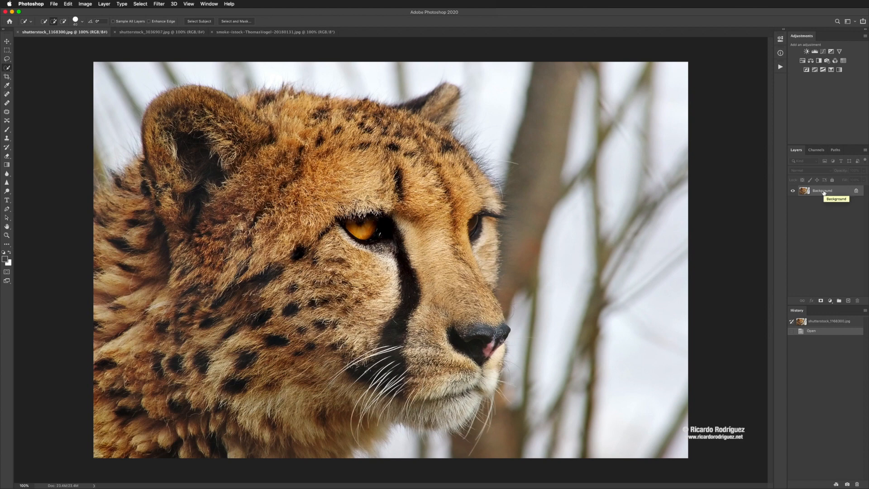
{"action": "key", "text": "super+j"}
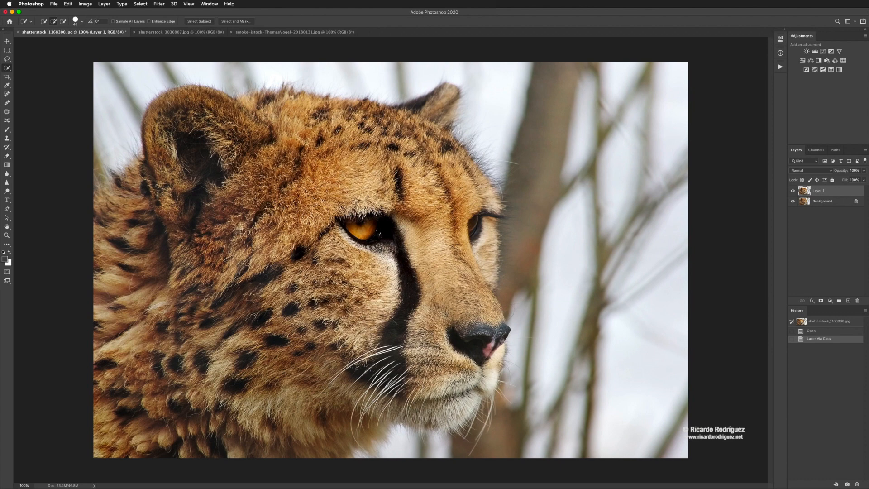
Make a rough quick selection of the cheetah's head, covering the ears, forehead, face and neck
{"action": "mouse_move", "coordinate": [294, 213]}
{"action": "left_mouse_down"}
{"action": "mouse_move", "coordinate": [241, 226]}
{"action": "mouse_move", "coordinate": [199, 182]}
{"action": "mouse_move", "coordinate": [197, 142]}
{"action": "mouse_move", "coordinate": [249, 128]}
{"action": "mouse_move", "coordinate": [324, 135]}
{"action": "left_mouse_up"}
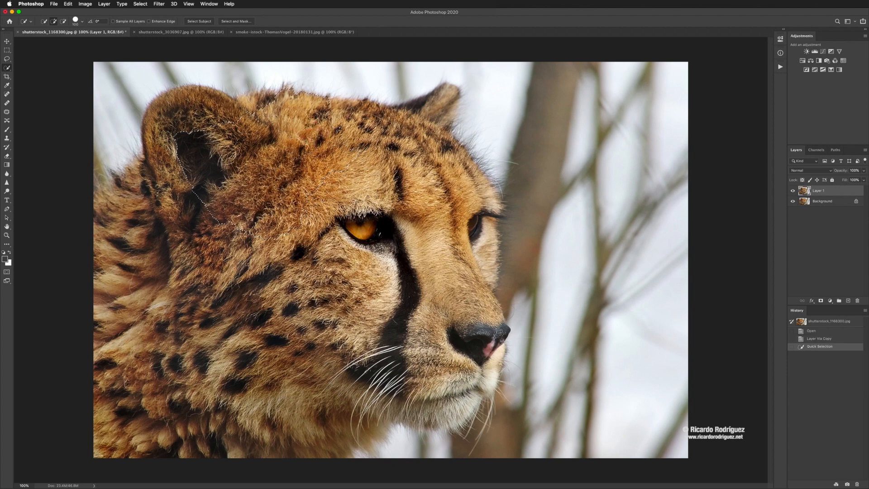
{"action": "mouse_move", "coordinate": [330, 162]}
{"action": "left_mouse_down"}
{"action": "mouse_move", "coordinate": [348, 151]}
{"action": "mouse_move", "coordinate": [399, 156]}
{"action": "mouse_move", "coordinate": [438, 244]}
{"action": "mouse_move", "coordinate": [424, 165]}
{"action": "mouse_move", "coordinate": [313, 115]}
{"action": "mouse_move", "coordinate": [268, 120]}
{"action": "mouse_move", "coordinate": [258, 108]}
{"action": "mouse_move", "coordinate": [178, 147]}
{"action": "mouse_move", "coordinate": [184, 122]}
{"action": "mouse_move", "coordinate": [158, 201]}
{"action": "mouse_move", "coordinate": [128, 232]}
{"action": "mouse_move", "coordinate": [140, 183]}
{"action": "mouse_move", "coordinate": [106, 224]}
{"action": "mouse_move", "coordinate": [111, 289]}
{"action": "mouse_move", "coordinate": [135, 355]}
{"action": "mouse_move", "coordinate": [172, 409]}
{"action": "mouse_move", "coordinate": [142, 433]}
{"action": "mouse_move", "coordinate": [169, 414]}
{"action": "mouse_move", "coordinate": [242, 317]}
{"action": "mouse_move", "coordinate": [258, 248]}
{"action": "mouse_move", "coordinate": [263, 298]}
{"action": "mouse_move", "coordinate": [337, 317]}
{"action": "mouse_move", "coordinate": [388, 252]}
{"action": "mouse_move", "coordinate": [430, 254]}
{"action": "mouse_move", "coordinate": [417, 320]}
{"action": "mouse_move", "coordinate": [474, 282]}
{"action": "mouse_move", "coordinate": [473, 242]}
{"action": "mouse_move", "coordinate": [441, 189]}
{"action": "mouse_move", "coordinate": [442, 154]}
{"action": "mouse_move", "coordinate": [423, 144]}
{"action": "mouse_move", "coordinate": [431, 115]}
{"action": "mouse_move", "coordinate": [447, 108]}
{"action": "mouse_move", "coordinate": [422, 130]}
{"action": "left_mouse_up"}
{"action": "mouse_move", "coordinate": [419, 240]}
{"action": "left_mouse_down"}
{"action": "mouse_move", "coordinate": [460, 314]}
{"action": "mouse_move", "coordinate": [447, 381]}
{"action": "mouse_move", "coordinate": [332, 390]}
{"action": "left_mouse_up"}
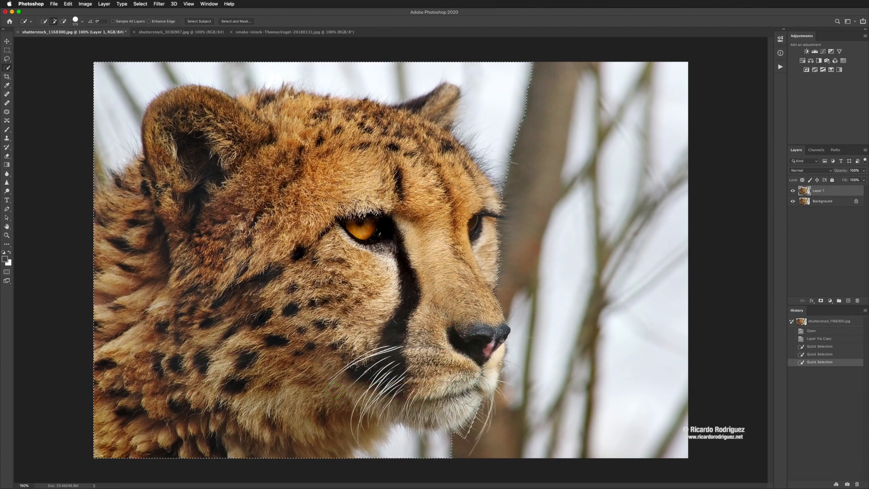
Reduce the Quick Selection brush size and add the cheetah's nose and muzzle edge to the selection
{"action": "key", "text": "bracketleft"}
{"action": "key", "text": "bracketleft"}
{"action": "key", "text": "bracketleft"}
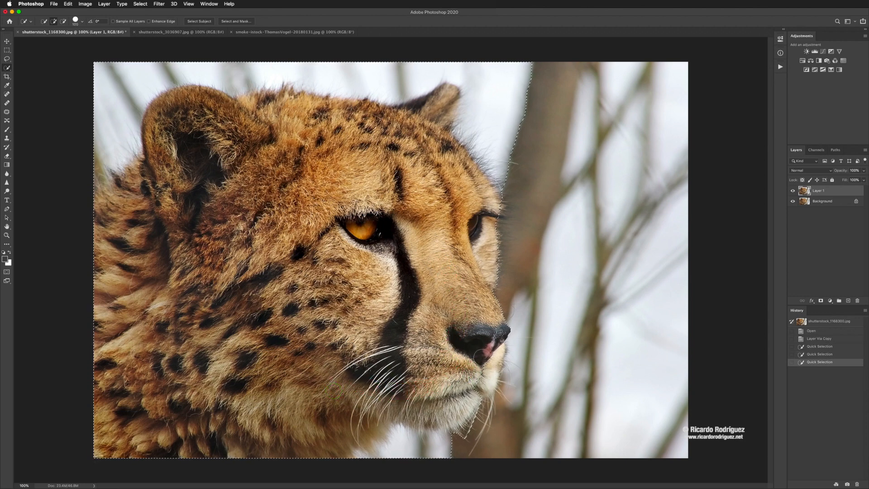
{"action": "key", "text": "bracketleft"}
{"action": "key", "text": "bracketleft"}
{"action": "key", "text": "bracketleft"}
{"action": "key", "text": "bracketleft"}
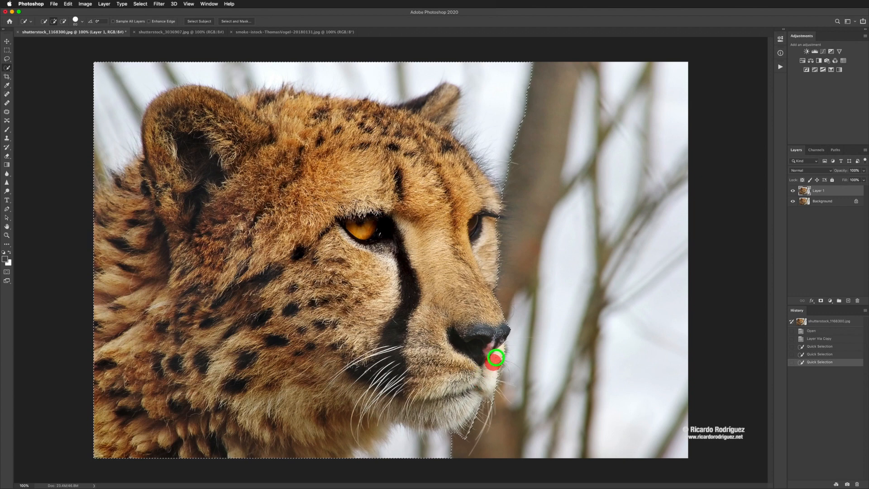
{"action": "left_click_drag", "start_coordinate": [495, 358], "coordinate": [493, 355]}
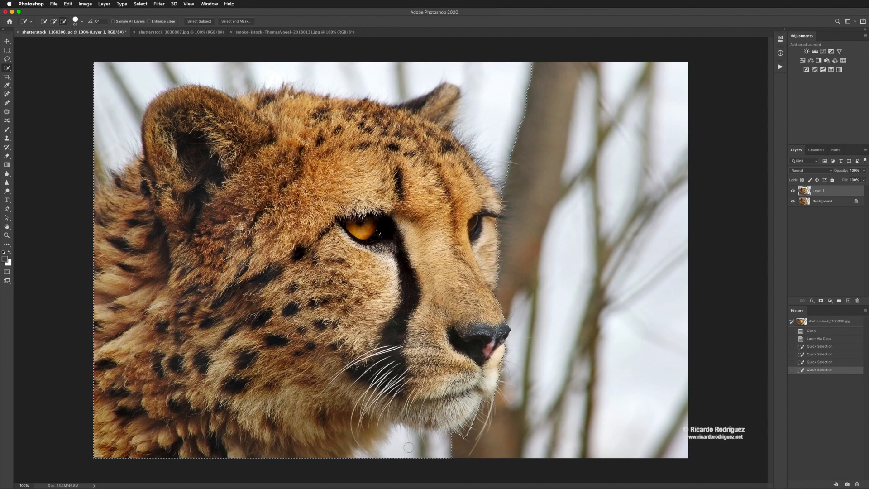
Subtract the background below the chin, beside the far ear and above the head, and restore the chin to the selection
{"action": "left_click_drag", "start_coordinate": [421, 449], "coordinate": [393, 452]}
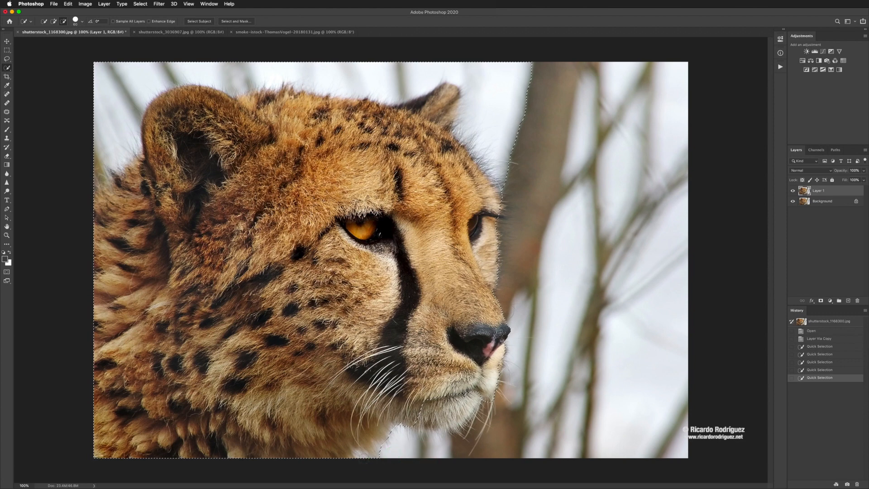
{"action": "left_click", "coordinate": [378, 462]}
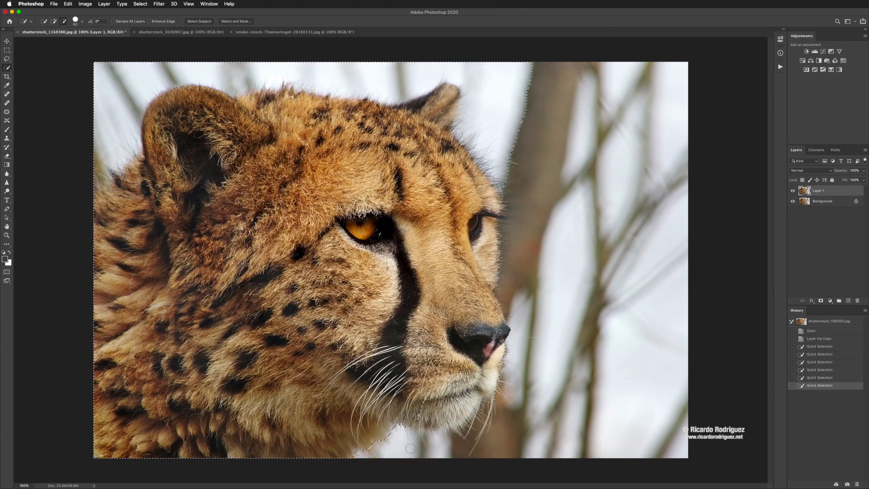
{"action": "mouse_move", "coordinate": [425, 411]}
{"action": "left_mouse_down"}
{"action": "mouse_move", "coordinate": [461, 409]}
{"action": "mouse_move", "coordinate": [427, 422]}
{"action": "left_mouse_up"}
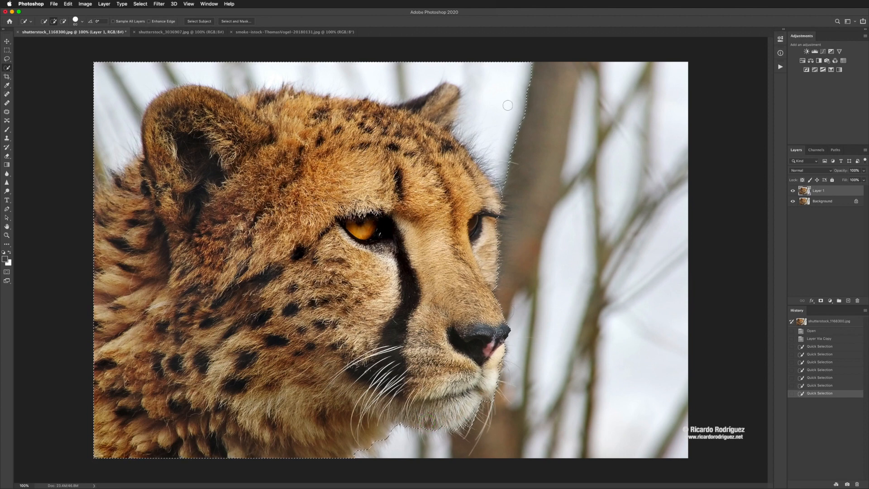
{"action": "mouse_move", "coordinate": [509, 102]}
{"action": "left_mouse_down"}
{"action": "mouse_move", "coordinate": [490, 121]}
{"action": "mouse_move", "coordinate": [517, 82]}
{"action": "mouse_move", "coordinate": [527, 97]}
{"action": "mouse_move", "coordinate": [511, 157]}
{"action": "mouse_move", "coordinate": [529, 123]}
{"action": "mouse_move", "coordinate": [539, 68]}
{"action": "mouse_move", "coordinate": [499, 173]}
{"action": "mouse_move", "coordinate": [507, 183]}
{"action": "mouse_move", "coordinate": [505, 115]}
{"action": "left_mouse_up"}
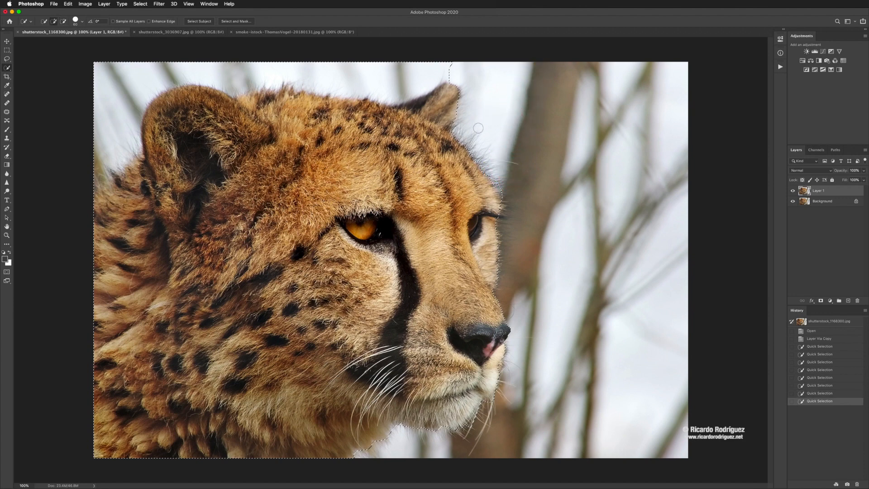
{"action": "mouse_move", "coordinate": [445, 68]}
{"action": "left_mouse_down"}
{"action": "mouse_move", "coordinate": [362, 74]}
{"action": "mouse_move", "coordinate": [175, 63]}
{"action": "mouse_move", "coordinate": [116, 77]}
{"action": "mouse_move", "coordinate": [104, 94]}
{"action": "mouse_move", "coordinate": [112, 114]}
{"action": "mouse_move", "coordinate": [93, 175]}
{"action": "left_mouse_up"}
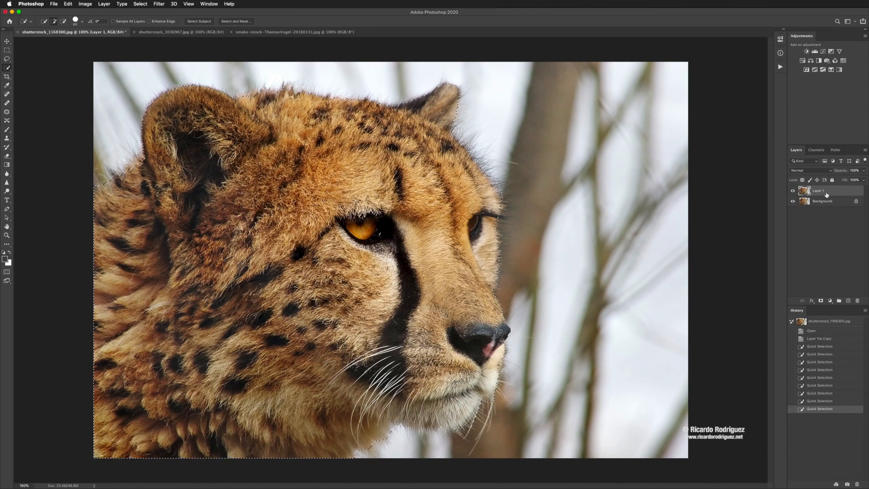
Add a layer mask to Layer 1 from the cheetah selection and hide the Background layer
{"action": "left_click", "coordinate": [820, 301]}
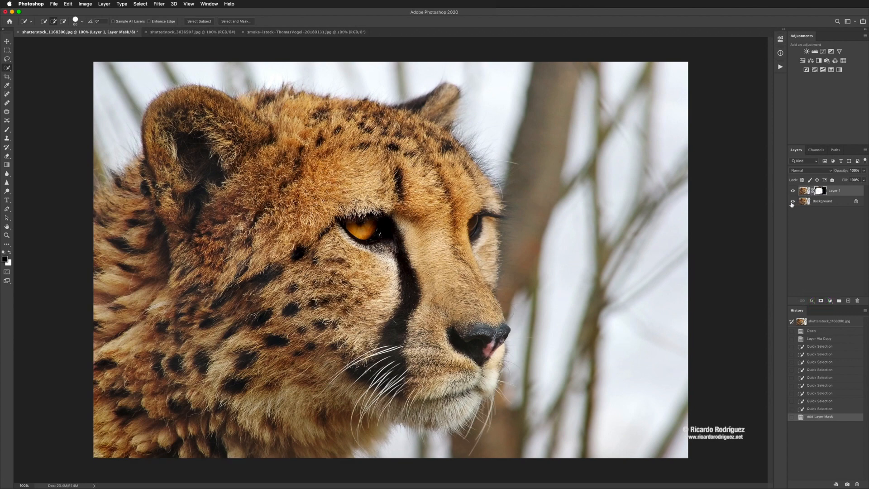
{"action": "left_click", "coordinate": [793, 202]}
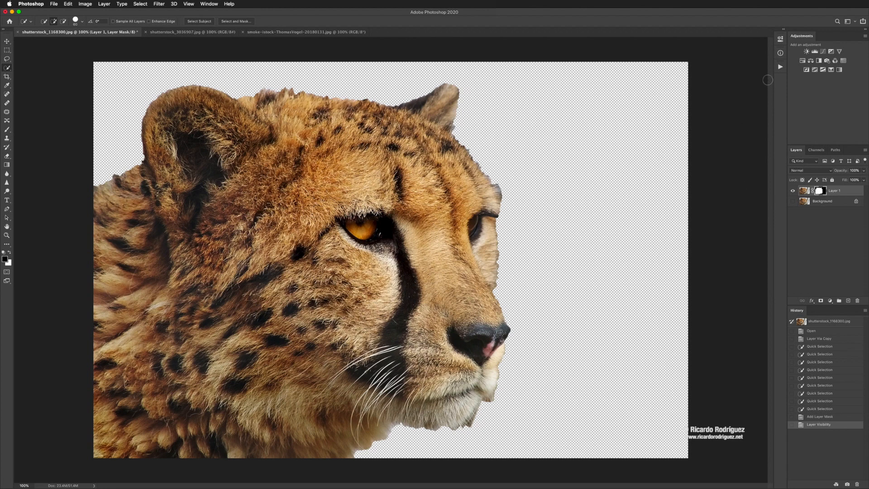
Open Layer 1's mask in the Select and Mask workspace and preview it with the On Black view at 100% opacity
{"action": "left_click", "coordinate": [780, 39]}
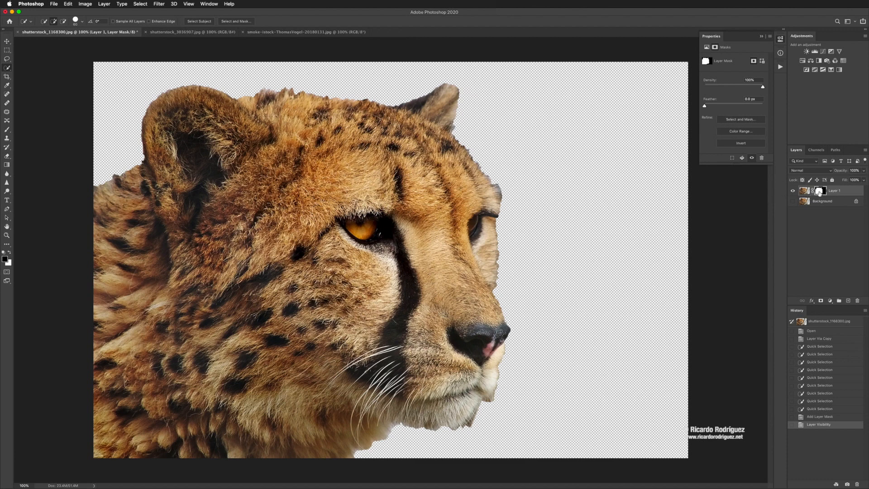
{"action": "double_click", "coordinate": [819, 192]}
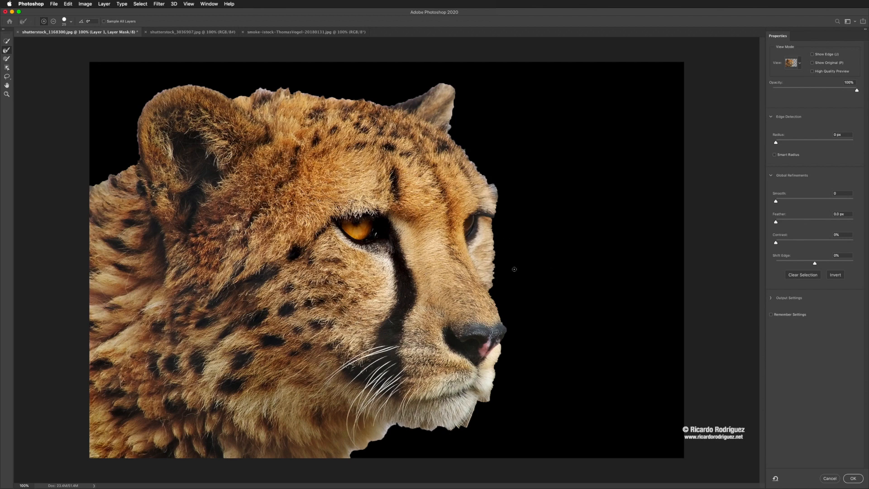
{"action": "left_click", "coordinate": [797, 67]}
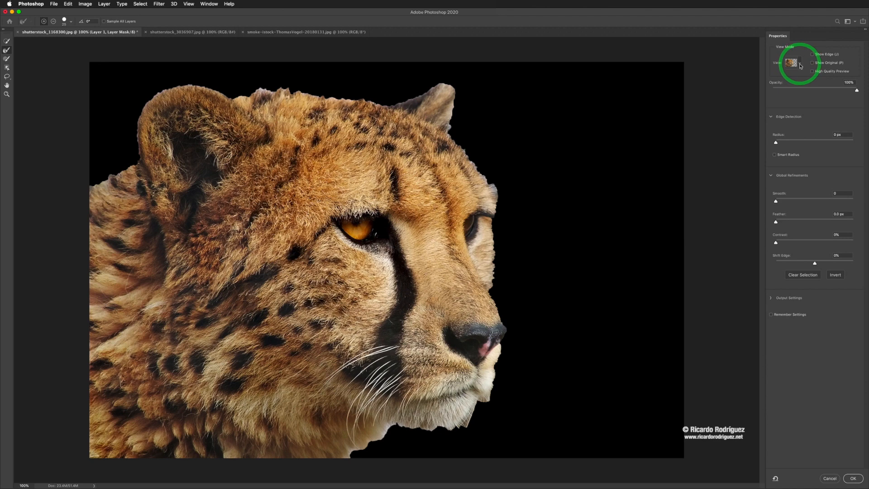
{"action": "left_click", "coordinate": [799, 66]}
{"action": "left_click", "coordinate": [800, 66]}
{"action": "left_click", "coordinate": [799, 66]}
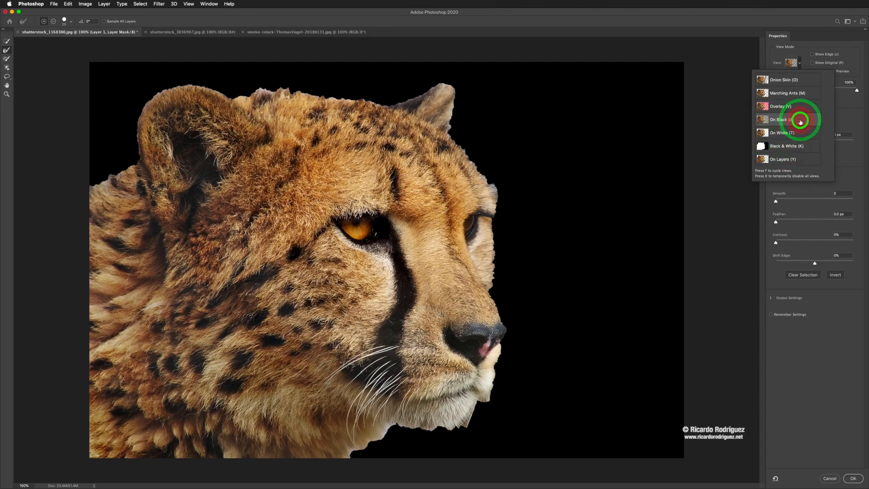
{"action": "left_click", "coordinate": [856, 66]}
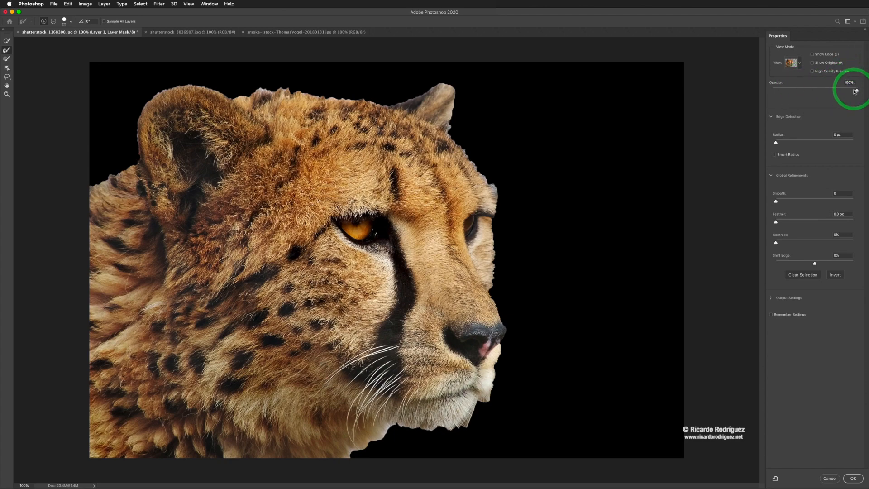
{"action": "mouse_move", "coordinate": [854, 91]}
{"action": "left_mouse_down"}
{"action": "mouse_move", "coordinate": [813, 90]}
{"action": "mouse_move", "coordinate": [858, 93]}
{"action": "left_mouse_up"}
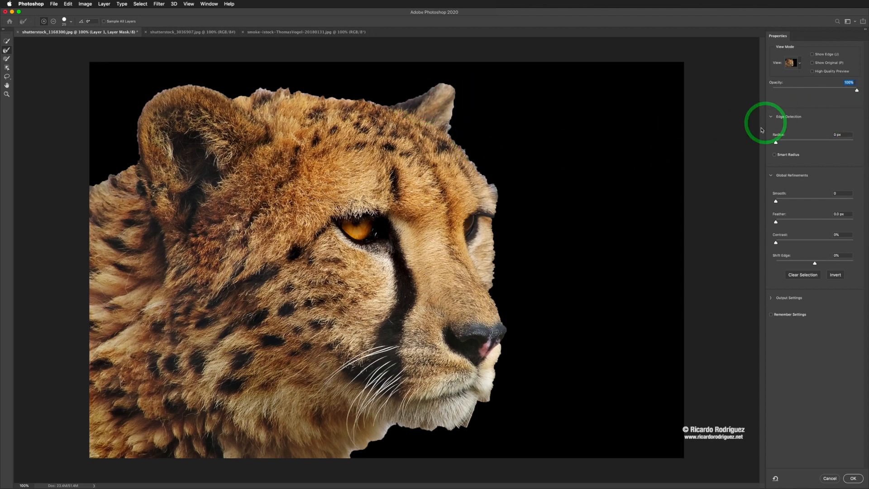
Enable Smart Radius and refine the mask edge along the top of the head and around the far ear with the Refine Edge Brush
{"action": "left_click", "coordinate": [776, 156]}
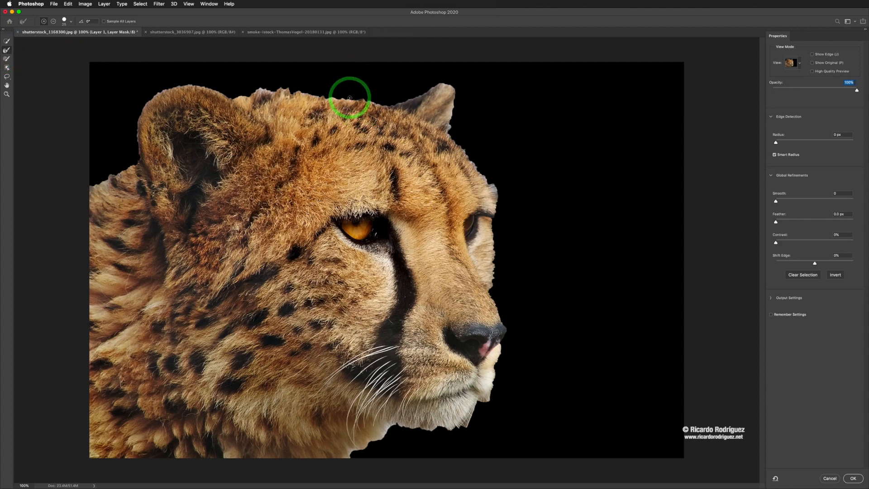
{"action": "key", "text": "super+plus"}
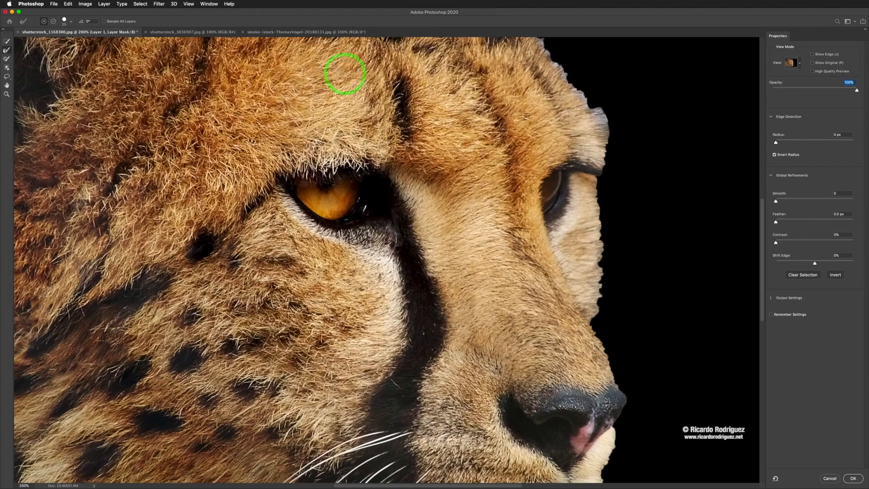
{"action": "left_click_drag", "start_coordinate": [336, 82], "coordinate": [374, 316]}
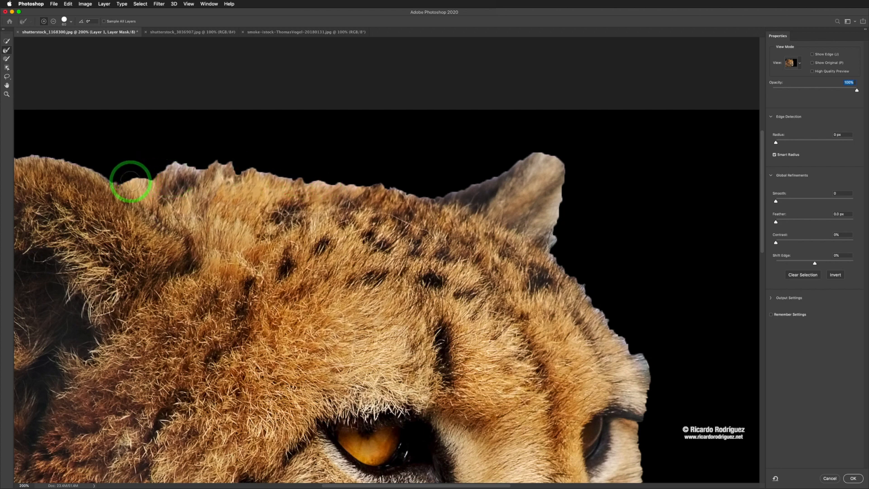
{"action": "mouse_move", "coordinate": [130, 184]}
{"action": "left_mouse_down"}
{"action": "mouse_move", "coordinate": [190, 160]}
{"action": "mouse_move", "coordinate": [280, 177]}
{"action": "left_mouse_up"}
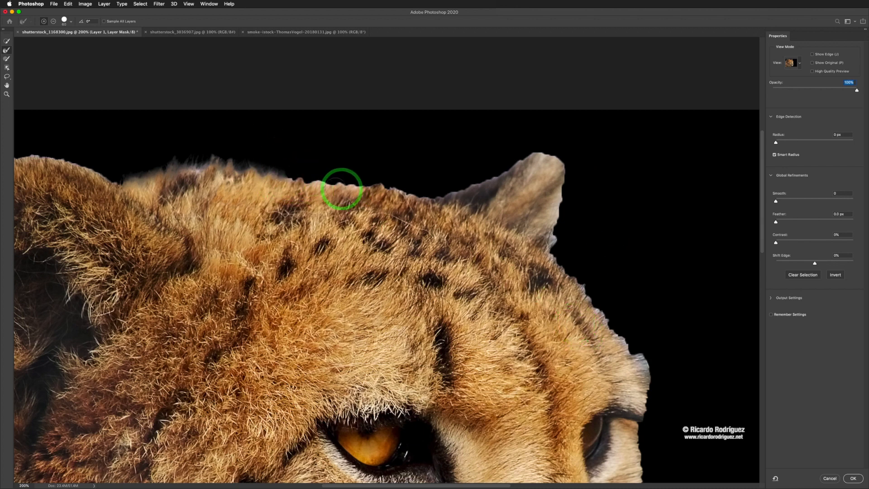
{"action": "mouse_move", "coordinate": [281, 180]}
{"action": "left_mouse_down"}
{"action": "mouse_move", "coordinate": [421, 196]}
{"action": "mouse_move", "coordinate": [351, 221]}
{"action": "left_mouse_up"}
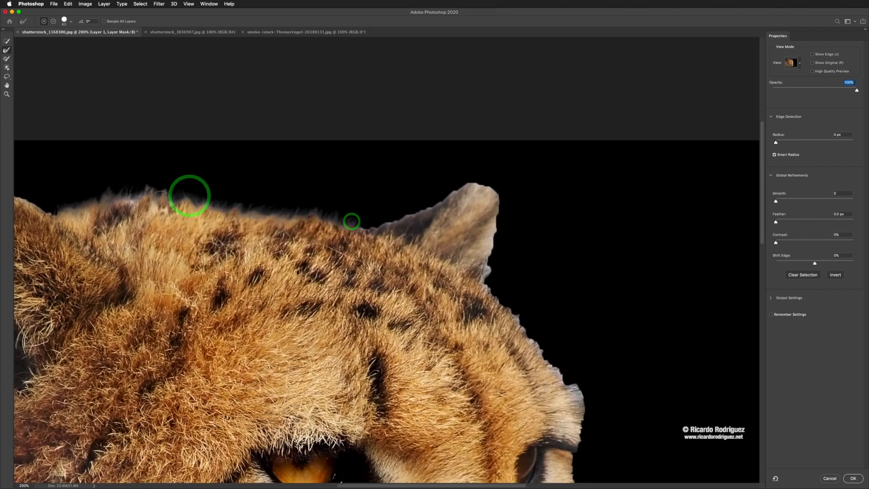
{"action": "mouse_move", "coordinate": [97, 199]}
{"action": "left_mouse_down"}
{"action": "mouse_move", "coordinate": [143, 186]}
{"action": "mouse_move", "coordinate": [259, 217]}
{"action": "left_mouse_up"}
{"action": "mouse_move", "coordinate": [154, 200]}
{"action": "left_mouse_down"}
{"action": "mouse_move", "coordinate": [382, 228]}
{"action": "mouse_move", "coordinate": [475, 183]}
{"action": "mouse_move", "coordinate": [491, 185]}
{"action": "mouse_move", "coordinate": [513, 202]}
{"action": "mouse_move", "coordinate": [483, 275]}
{"action": "left_mouse_up"}
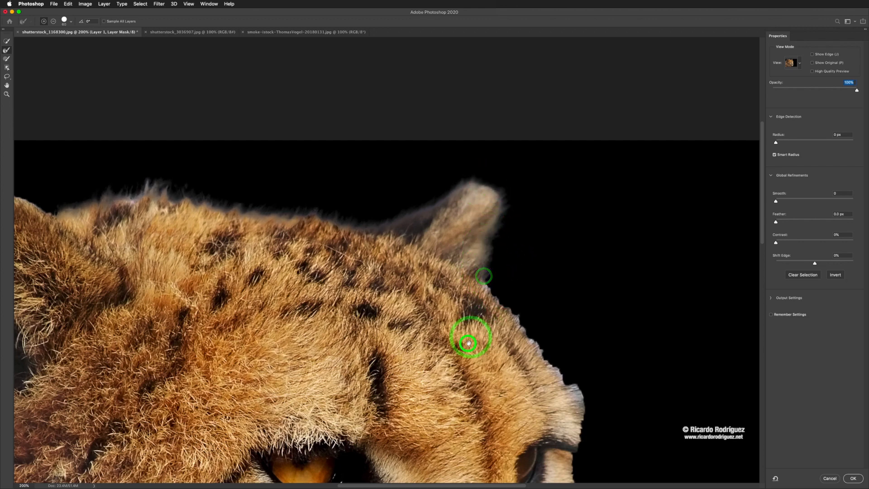
Refine the mask edge from the base of the far ear down the forehead to the far brow
{"action": "left_click_drag", "start_coordinate": [468, 338], "coordinate": [272, 280]}
{"action": "mouse_move", "coordinate": [266, 200]}
{"action": "left_mouse_down"}
{"action": "mouse_move", "coordinate": [283, 235]}
{"action": "mouse_move", "coordinate": [348, 299]}
{"action": "mouse_move", "coordinate": [331, 280]}
{"action": "mouse_move", "coordinate": [336, 299]}
{"action": "mouse_move", "coordinate": [309, 266]}
{"action": "mouse_move", "coordinate": [351, 293]}
{"action": "mouse_move", "coordinate": [386, 301]}
{"action": "mouse_move", "coordinate": [399, 341]}
{"action": "mouse_move", "coordinate": [368, 306]}
{"action": "mouse_move", "coordinate": [394, 293]}
{"action": "mouse_move", "coordinate": [367, 312]}
{"action": "left_mouse_up"}
{"action": "mouse_move", "coordinate": [452, 322]}
{"action": "left_mouse_down"}
{"action": "mouse_move", "coordinate": [371, 316]}
{"action": "mouse_move", "coordinate": [431, 332]}
{"action": "mouse_move", "coordinate": [389, 272]}
{"action": "mouse_move", "coordinate": [402, 297]}
{"action": "mouse_move", "coordinate": [394, 327]}
{"action": "mouse_move", "coordinate": [403, 281]}
{"action": "mouse_move", "coordinate": [391, 273]}
{"action": "mouse_move", "coordinate": [373, 305]}
{"action": "mouse_move", "coordinate": [386, 333]}
{"action": "left_mouse_up"}
{"action": "left_click_drag", "start_coordinate": [380, 266], "coordinate": [358, 280]}
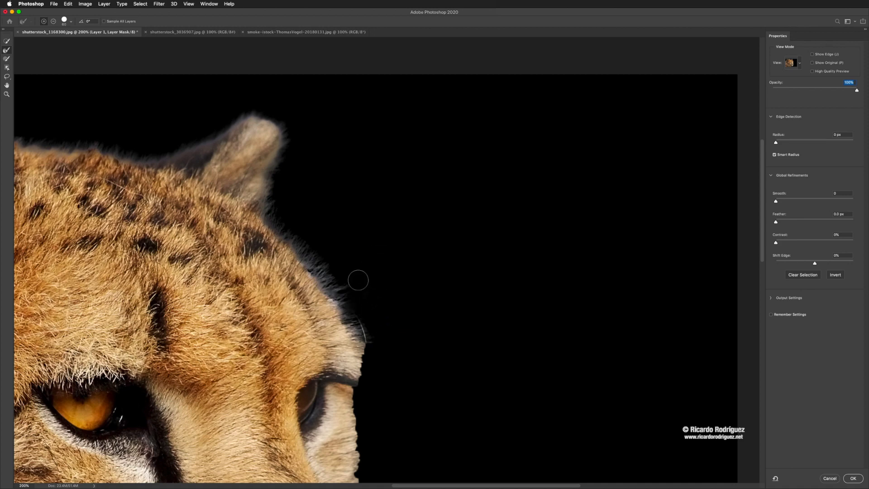
{"action": "mouse_move", "coordinate": [349, 326]}
{"action": "left_mouse_down"}
{"action": "mouse_move", "coordinate": [344, 270]}
{"action": "mouse_move", "coordinate": [351, 312]}
{"action": "left_mouse_up"}
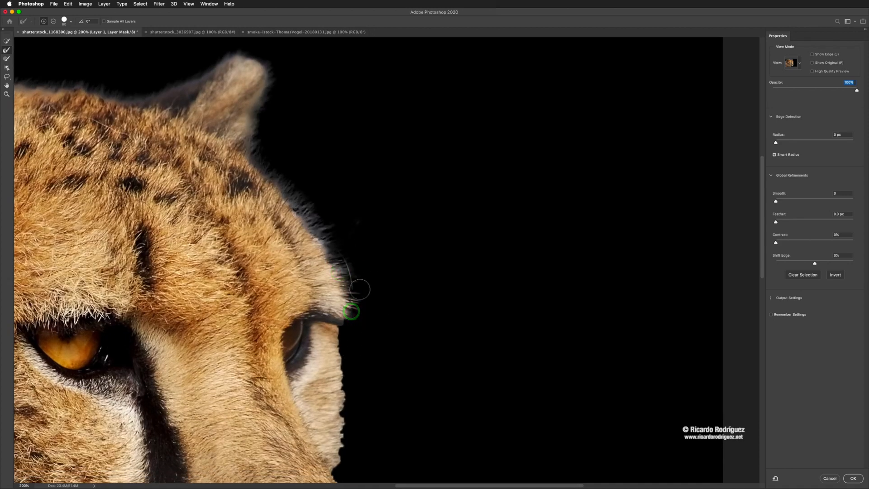
{"action": "mouse_move", "coordinate": [351, 270]}
{"action": "left_mouse_down"}
{"action": "mouse_move", "coordinate": [368, 317]}
{"action": "mouse_move", "coordinate": [340, 265]}
{"action": "mouse_move", "coordinate": [353, 289]}
{"action": "left_mouse_up"}
{"action": "left_click_drag", "start_coordinate": [343, 260], "coordinate": [365, 290]}
Refine the fur edge of the far cheek and nose bridge, and subtract the refinement at the tip of the nose
{"action": "mouse_move", "coordinate": [361, 346]}
{"action": "left_mouse_down"}
{"action": "mouse_move", "coordinate": [368, 281]}
{"action": "mouse_move", "coordinate": [349, 318]}
{"action": "left_mouse_up"}
{"action": "left_click_drag", "start_coordinate": [359, 369], "coordinate": [346, 292]}
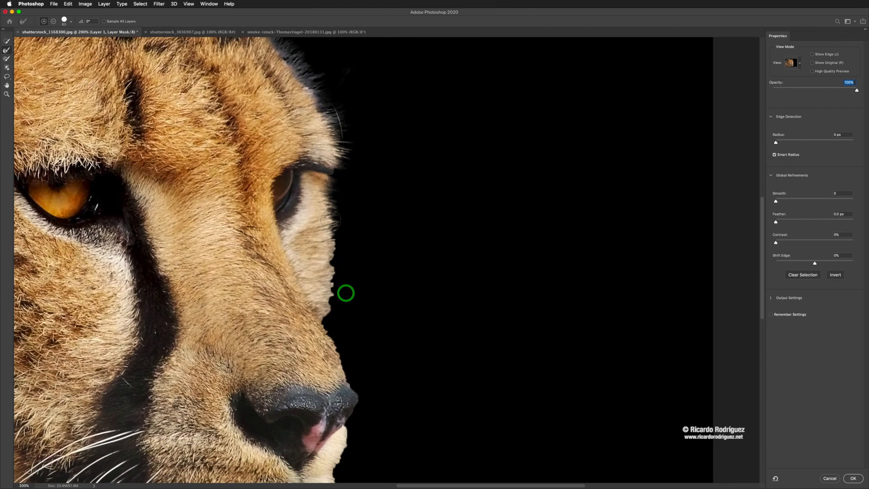
{"action": "left_click_drag", "start_coordinate": [330, 220], "coordinate": [334, 261]}
{"action": "left_click_drag", "start_coordinate": [349, 333], "coordinate": [345, 291]}
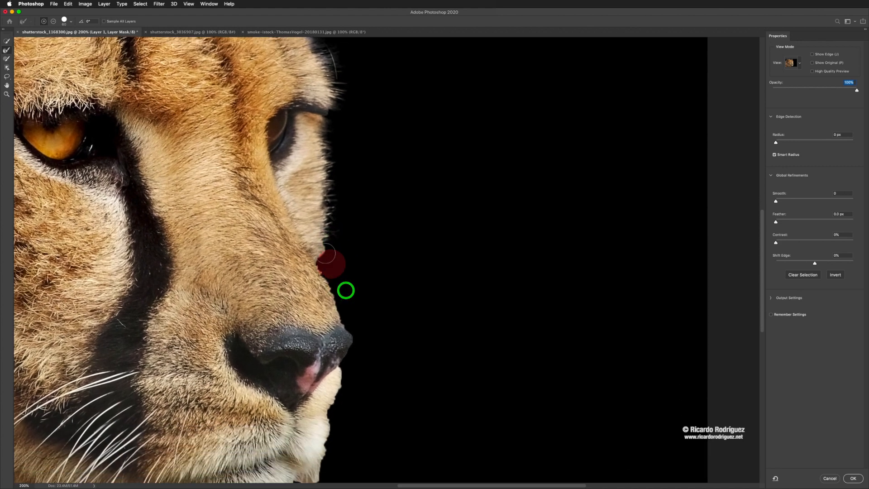
{"action": "mouse_move", "coordinate": [325, 246]}
{"action": "left_mouse_down"}
{"action": "mouse_move", "coordinate": [323, 261]}
{"action": "mouse_move", "coordinate": [357, 322]}
{"action": "left_mouse_up"}
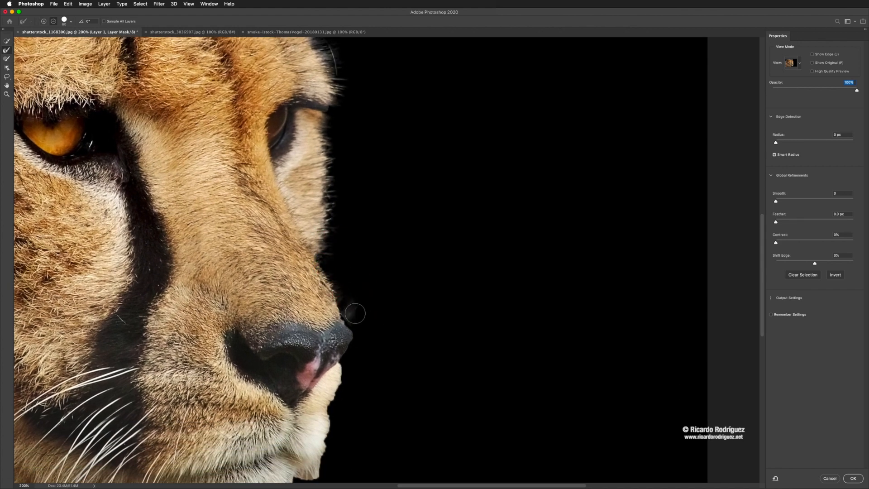
{"action": "left_click", "coordinate": [346, 320], "text": "alt"}
Refine the mask edge down the front of the muzzle, around the chin and along the throat
{"action": "left_click_drag", "start_coordinate": [371, 334], "coordinate": [387, 251]}
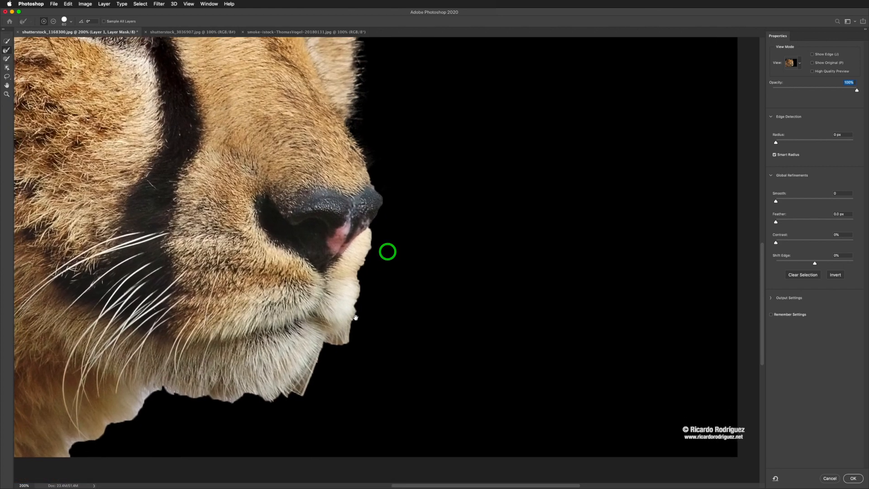
{"action": "left_click_drag", "start_coordinate": [380, 213], "coordinate": [362, 258]}
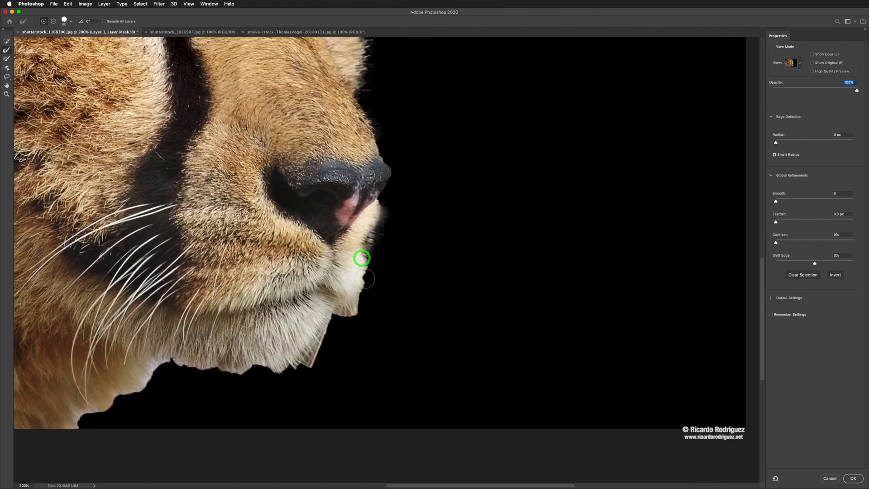
{"action": "left_click_drag", "start_coordinate": [362, 313], "coordinate": [380, 274]}
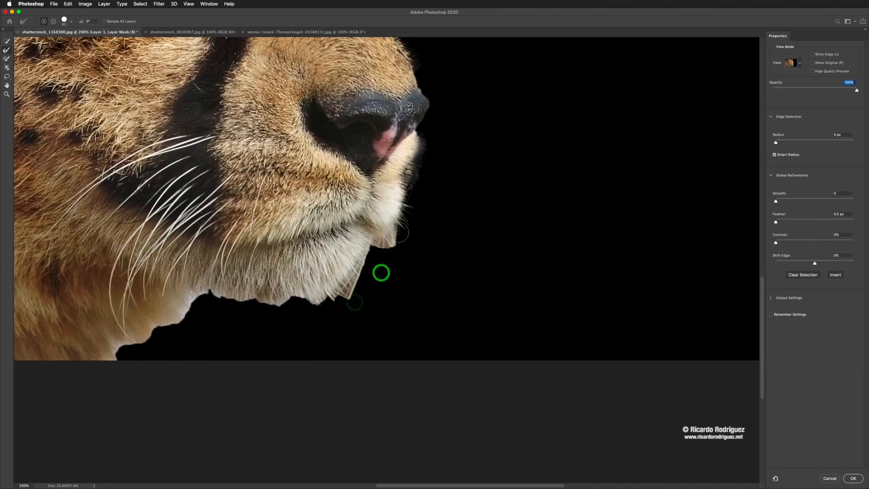
{"action": "left_click_drag", "start_coordinate": [368, 242], "coordinate": [363, 252]}
{"action": "left_click_drag", "start_coordinate": [331, 298], "coordinate": [368, 278]}
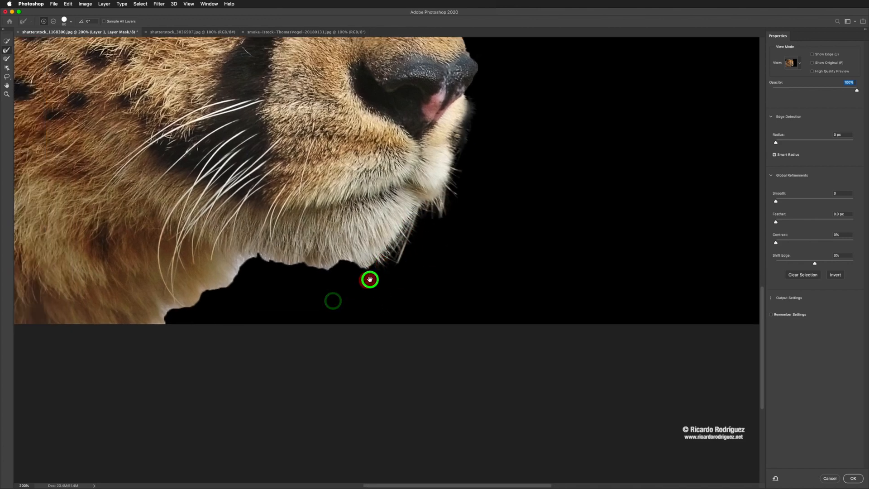
{"action": "mouse_move", "coordinate": [403, 245]}
{"action": "left_mouse_down"}
{"action": "mouse_move", "coordinate": [316, 248]}
{"action": "mouse_move", "coordinate": [393, 274]}
{"action": "mouse_move", "coordinate": [401, 256]}
{"action": "mouse_move", "coordinate": [356, 255]}
{"action": "mouse_move", "coordinate": [340, 277]}
{"action": "mouse_move", "coordinate": [341, 293]}
{"action": "mouse_move", "coordinate": [391, 248]}
{"action": "mouse_move", "coordinate": [379, 240]}
{"action": "mouse_move", "coordinate": [326, 271]}
{"action": "left_mouse_up"}
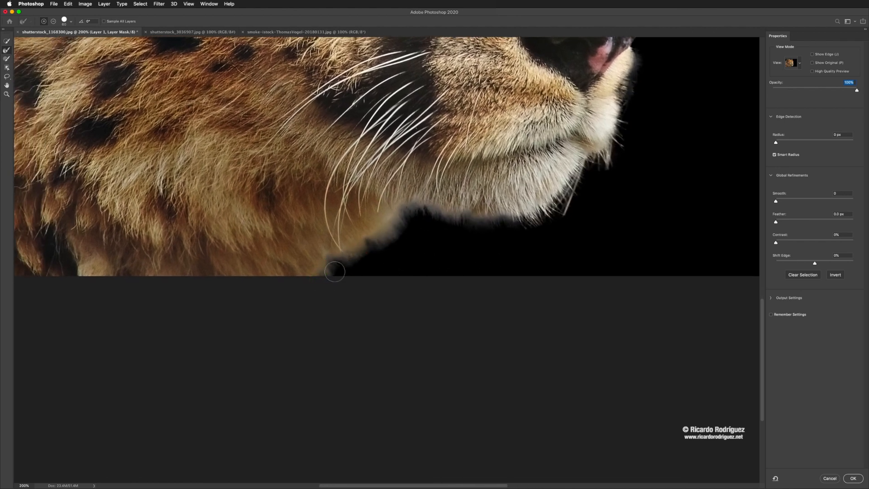
Refine the mask edge around the near ear and along the back of the neck
{"action": "left_click_drag", "start_coordinate": [347, 204], "coordinate": [362, 252]}
{"action": "left_click_drag", "start_coordinate": [304, 212], "coordinate": [345, 343]}
{"action": "left_click_drag", "start_coordinate": [302, 240], "coordinate": [346, 300]}
{"action": "left_click_drag", "start_coordinate": [316, 260], "coordinate": [345, 289]}
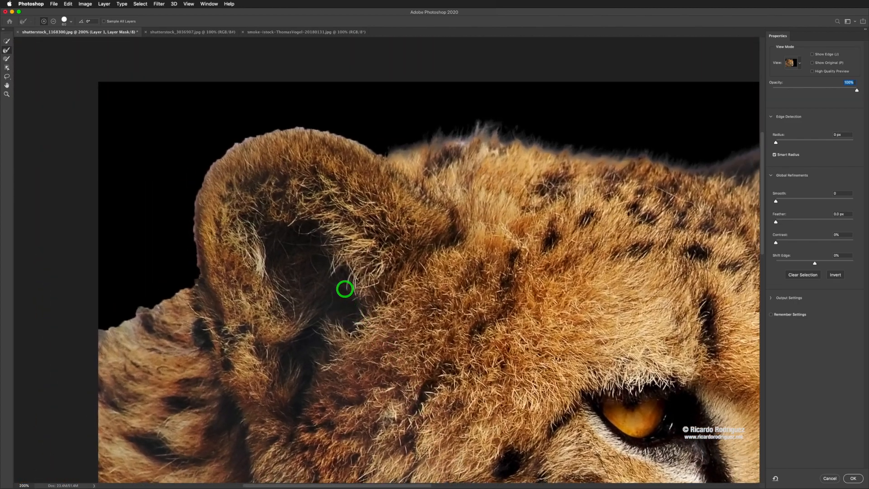
{"action": "mouse_move", "coordinate": [427, 144]}
{"action": "left_mouse_down"}
{"action": "mouse_move", "coordinate": [379, 160]}
{"action": "mouse_move", "coordinate": [324, 130]}
{"action": "mouse_move", "coordinate": [250, 137]}
{"action": "mouse_move", "coordinate": [211, 165]}
{"action": "mouse_move", "coordinate": [200, 204]}
{"action": "left_mouse_up"}
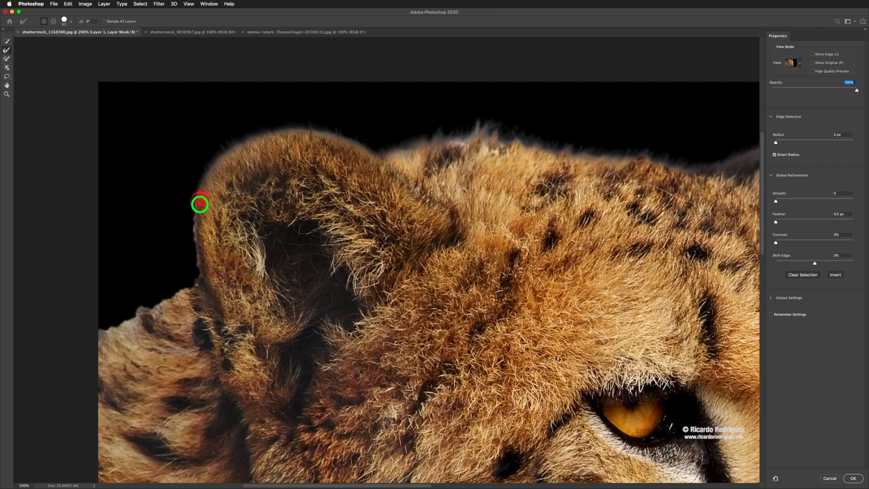
{"action": "left_click_drag", "start_coordinate": [196, 237], "coordinate": [204, 273]}
{"action": "left_click_drag", "start_coordinate": [196, 322], "coordinate": [261, 273]}
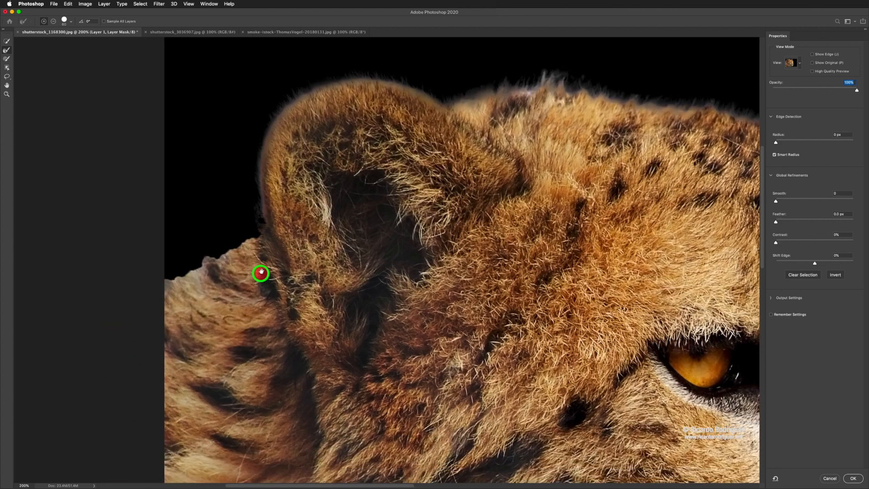
{"action": "mouse_move", "coordinate": [280, 205]}
{"action": "left_mouse_down"}
{"action": "mouse_move", "coordinate": [282, 226]}
{"action": "mouse_move", "coordinate": [184, 280]}
{"action": "left_mouse_up"}
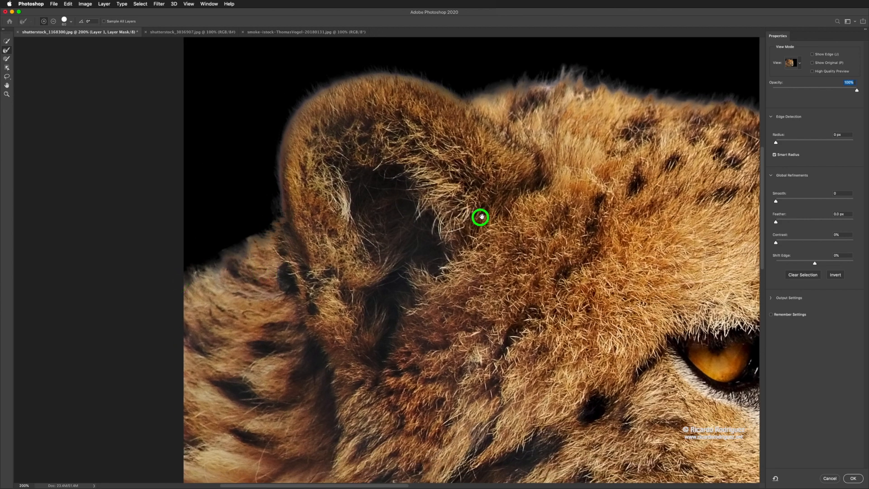
Go over the fur tuft between the ears again and nudge the Edge Detection radius slightly
{"action": "left_click_drag", "start_coordinate": [480, 217], "coordinate": [268, 273]}
{"action": "left_click_drag", "start_coordinate": [315, 145], "coordinate": [335, 144]}
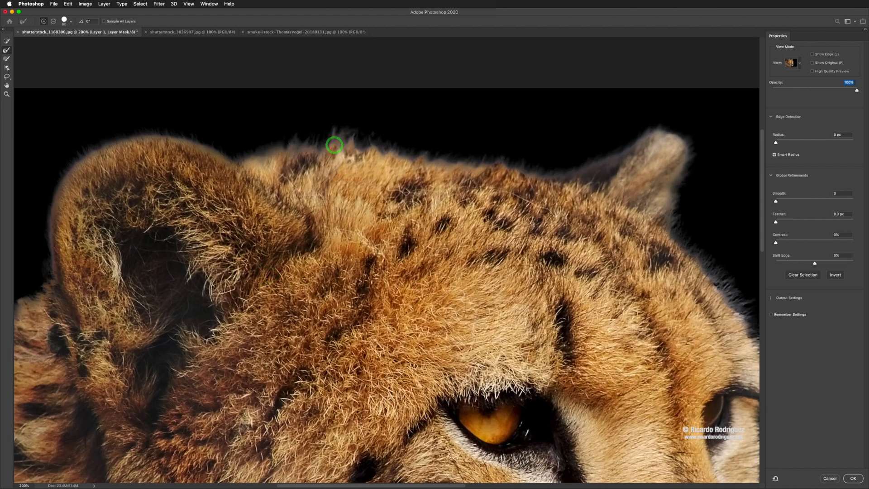
{"action": "left_click", "coordinate": [777, 143]}
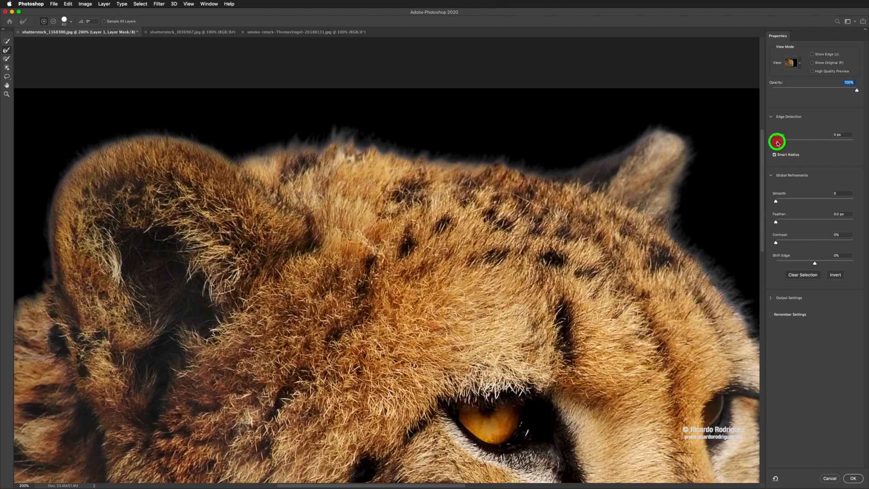
{"action": "key", "text": "Tab"}
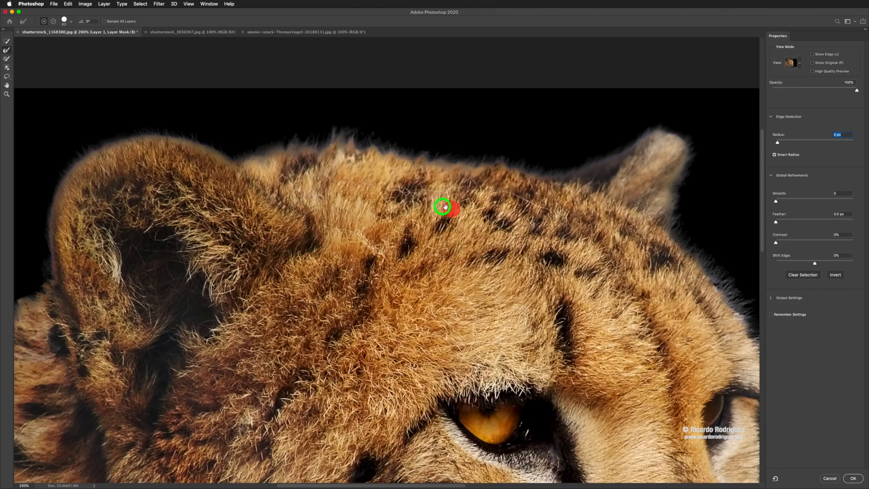
Check the refined outline, touch up the forehead edge above the far eye and apply the Select and Mask result
{"action": "left_click_drag", "start_coordinate": [445, 206], "coordinate": [322, 185]}
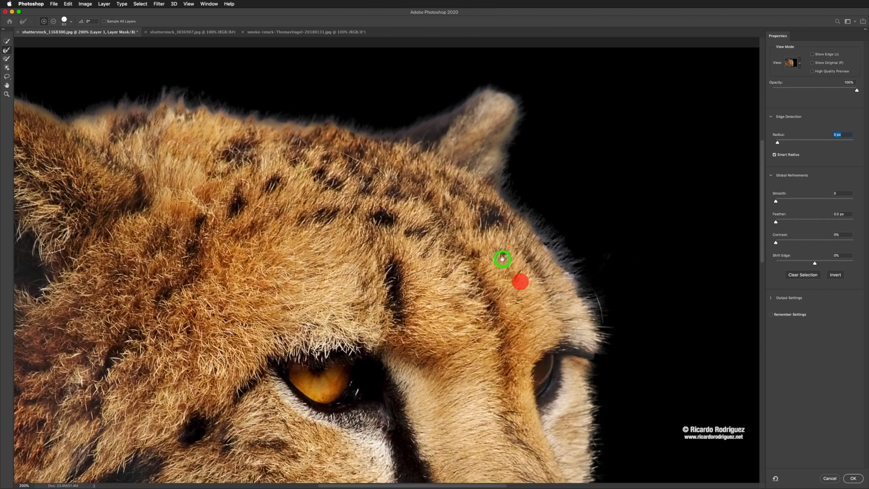
{"action": "left_click_drag", "start_coordinate": [502, 259], "coordinate": [425, 161]}
{"action": "left_click_drag", "start_coordinate": [430, 292], "coordinate": [411, 244]}
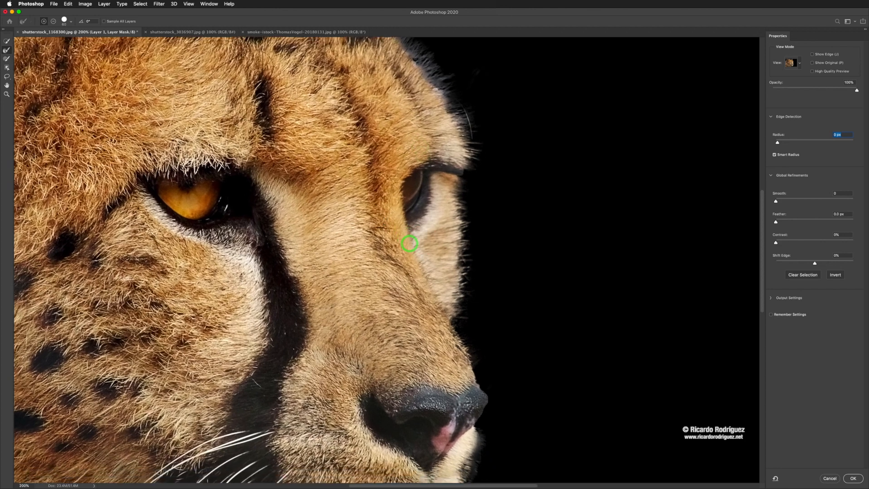
{"action": "key", "text": "super+0"}
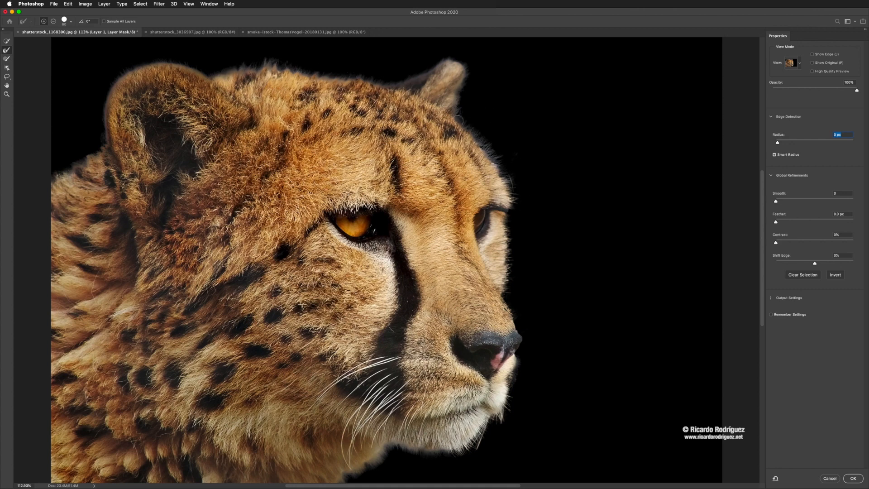
{"action": "left_click_drag", "start_coordinate": [463, 123], "coordinate": [479, 143]}
{"action": "left_click_drag", "start_coordinate": [498, 173], "coordinate": [500, 180]}
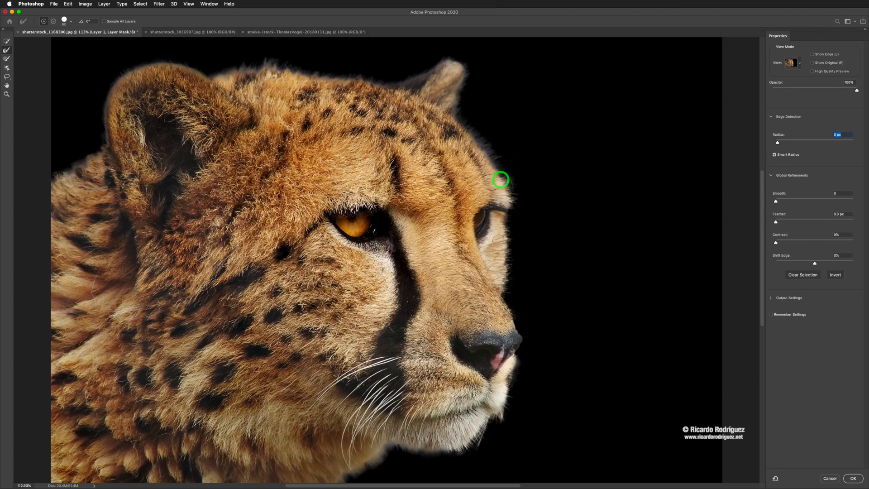
{"action": "left_click_drag", "start_coordinate": [311, 80], "coordinate": [378, 121]}
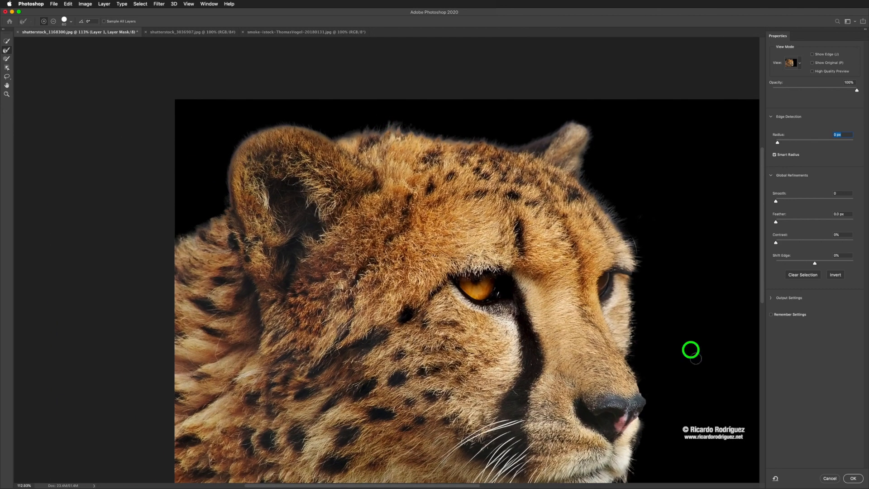
{"action": "left_click", "coordinate": [852, 479]}
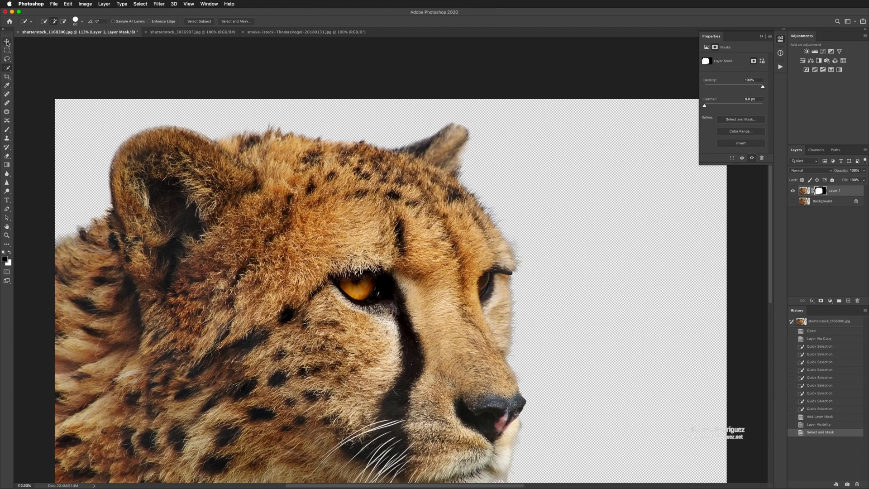
Copy the masked cheetah layer into shutterstock_3036907.jpg with the Move tool and position it over the laptop portrait
{"action": "left_click", "coordinate": [7, 43]}
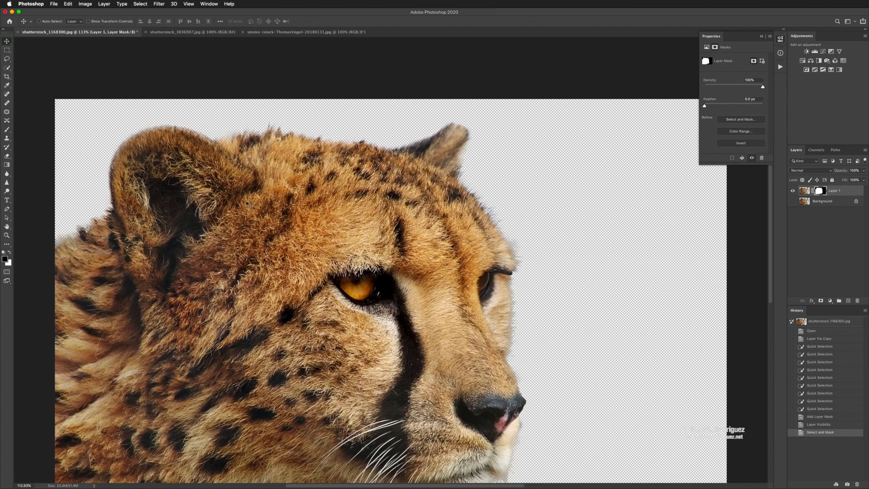
{"action": "left_click_drag", "start_coordinate": [248, 207], "coordinate": [371, 237]}
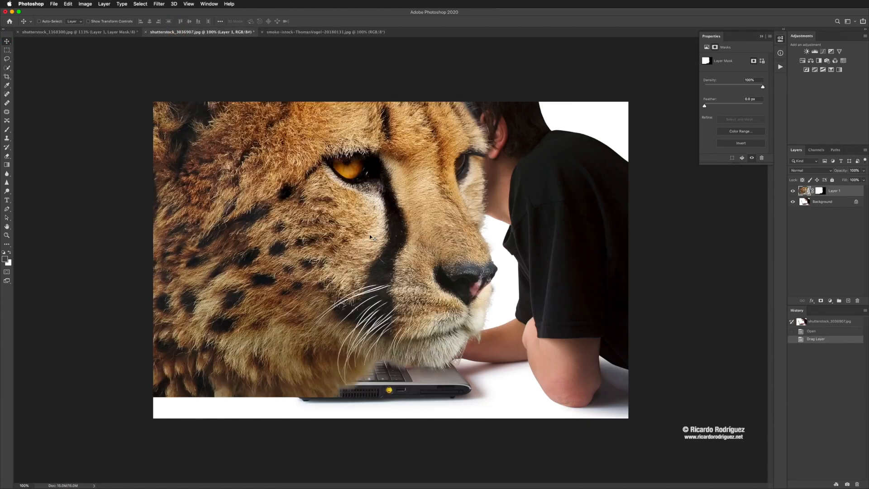
{"action": "left_click_drag", "start_coordinate": [313, 162], "coordinate": [408, 239]}
Scale the cheetah layer to about 66% with Free Transform and place it over the laptop in front of the boy's face
{"action": "key", "text": "ctrl+t"}
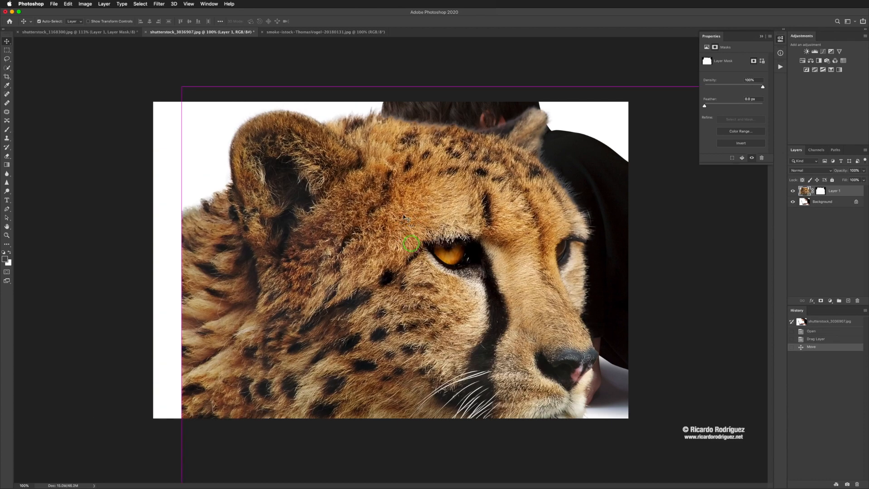
{"action": "left_click_drag", "start_coordinate": [180, 85], "coordinate": [363, 219]}
{"action": "left_click_drag", "start_coordinate": [457, 271], "coordinate": [368, 259]}
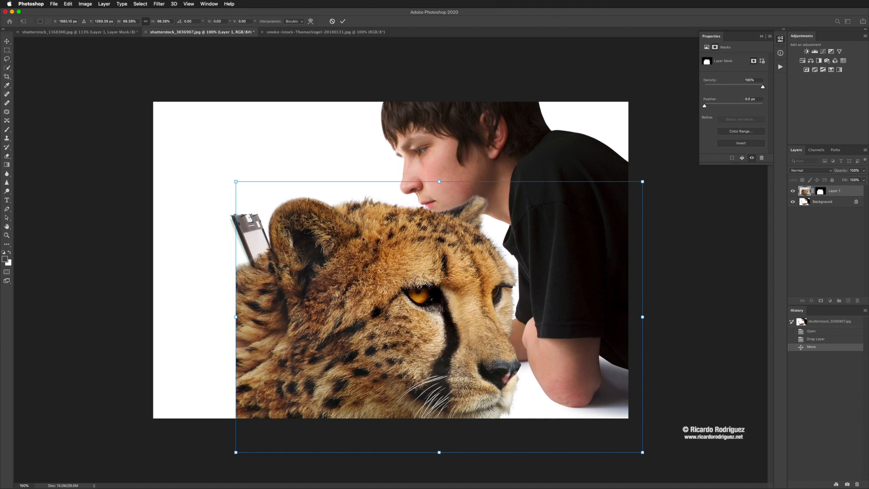
{"action": "left_click_drag", "start_coordinate": [380, 262], "coordinate": [357, 221]}
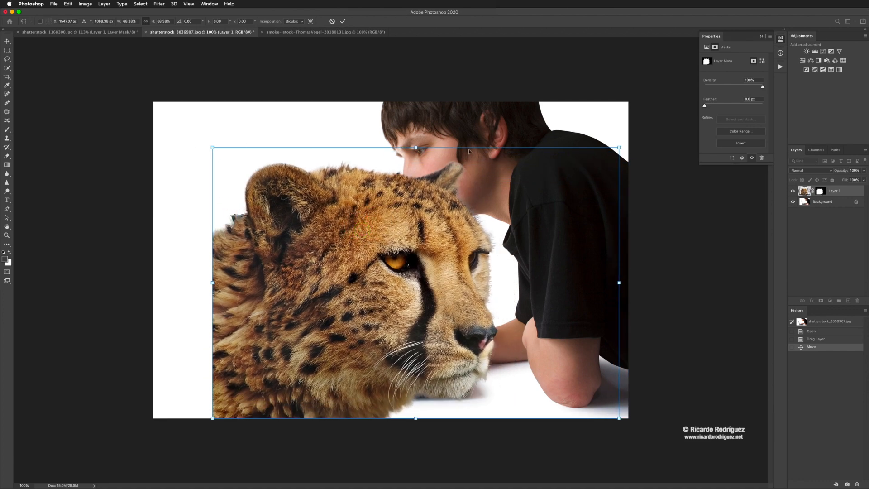
Flip the cheetah layer horizontally, scale it to about 61% and place it over the boy's head
{"action": "right_click", "coordinate": [368, 197]}
{"action": "left_click", "coordinate": [369, 197]}
{"action": "right_click", "coordinate": [373, 199]}
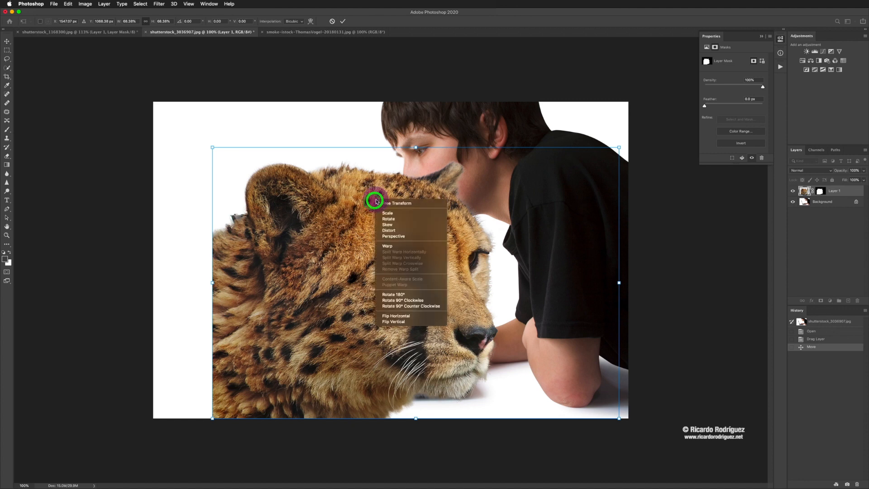
{"action": "left_click", "coordinate": [394, 317]}
{"action": "left_click_drag", "start_coordinate": [430, 298], "coordinate": [451, 186]}
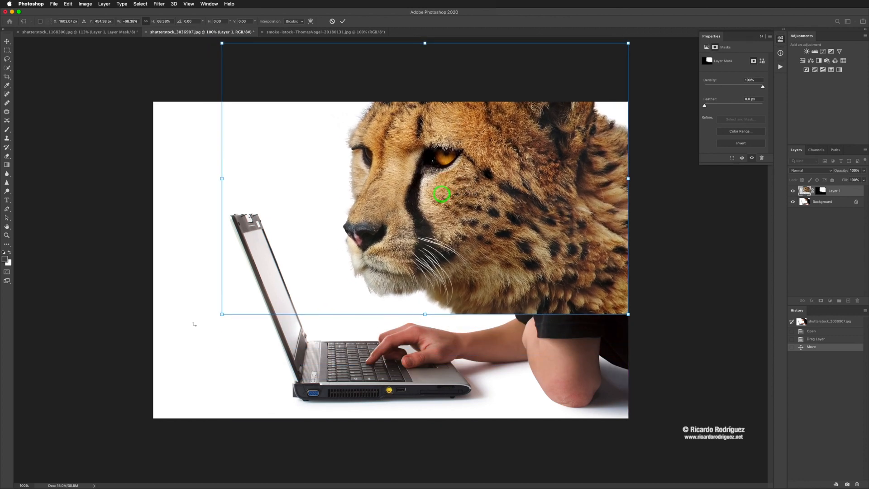
{"action": "left_click_drag", "start_coordinate": [221, 314], "coordinate": [269, 294]}
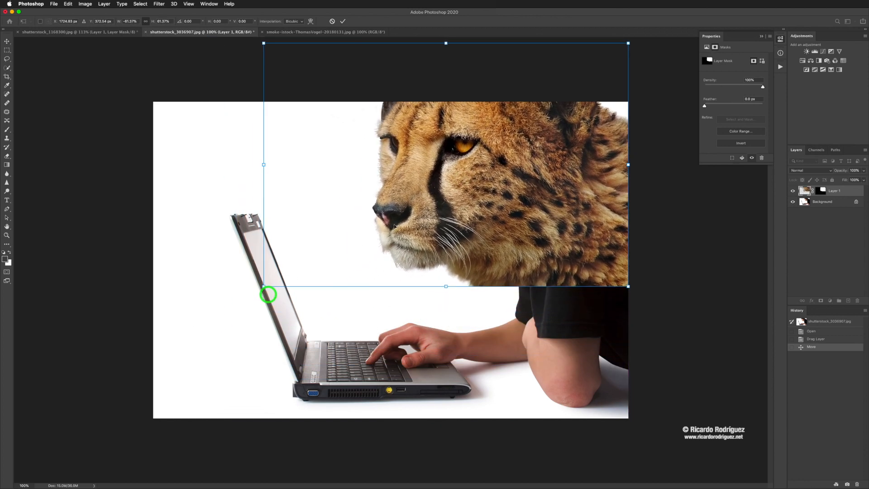
{"action": "left_click_drag", "start_coordinate": [398, 221], "coordinate": [373, 225]}
{"action": "double_click", "coordinate": [386, 213]}
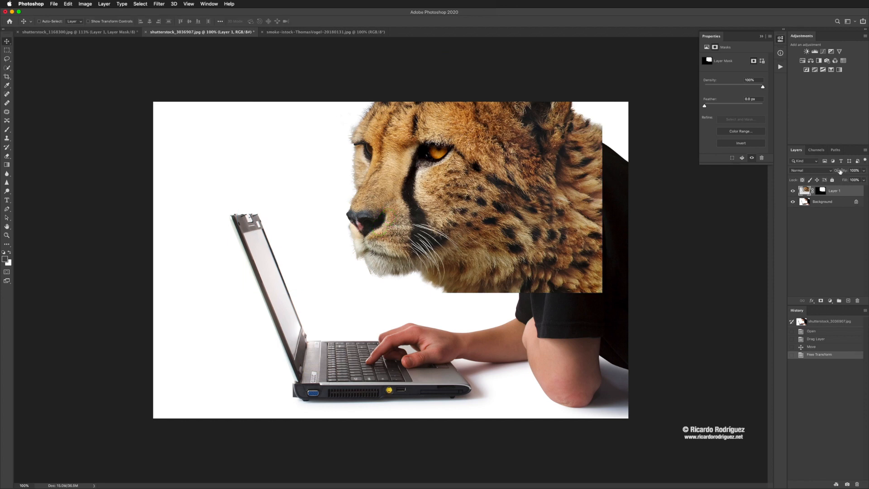
Lower the cheetah layer's opacity to 58% and scale it to about 87%, aligning its face with the boy's face
{"action": "mouse_move", "coordinate": [840, 171]}
{"action": "left_mouse_down"}
{"action": "mouse_move", "coordinate": [811, 170]}
{"action": "mouse_move", "coordinate": [834, 171]}
{"action": "left_mouse_up"}
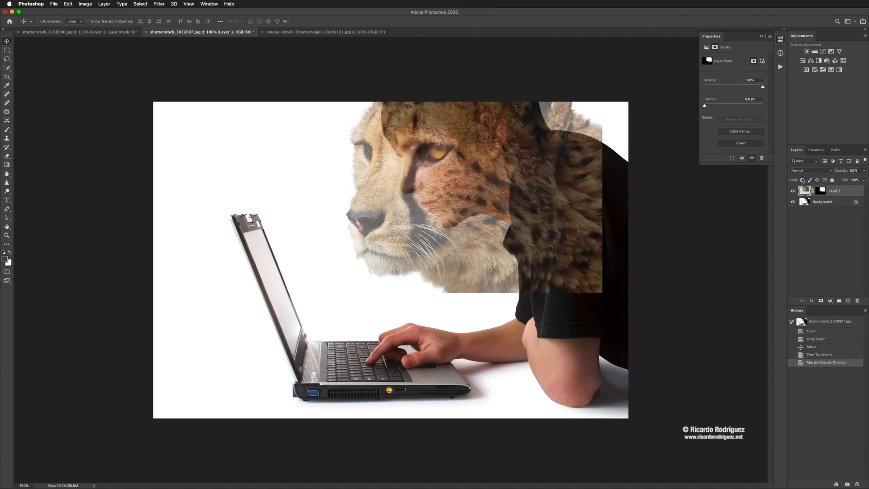
{"action": "mouse_move", "coordinate": [433, 171]}
{"action": "left_mouse_down"}
{"action": "mouse_move", "coordinate": [415, 175]}
{"action": "mouse_move", "coordinate": [419, 168]}
{"action": "left_mouse_up"}
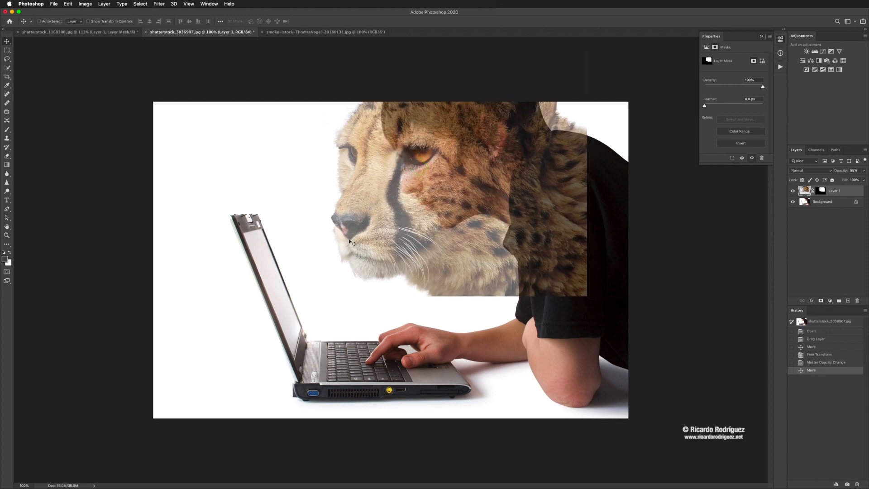
{"action": "key", "text": "super+t"}
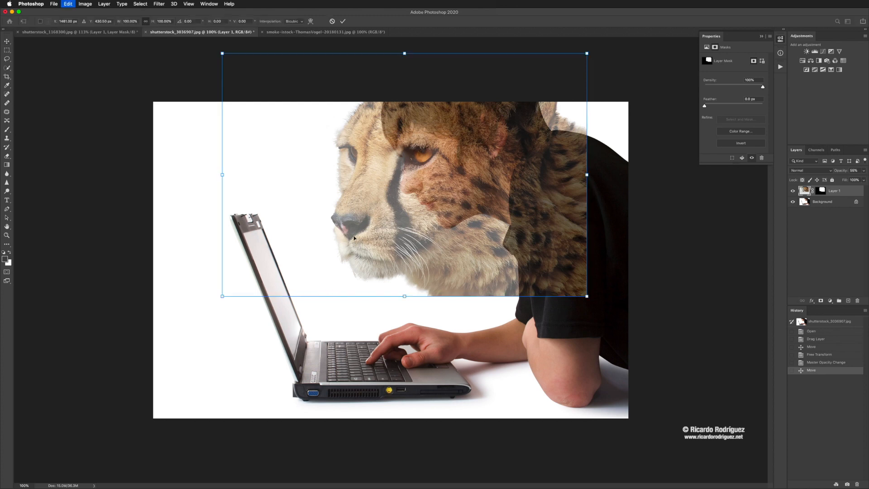
{"action": "left_click_drag", "start_coordinate": [220, 298], "coordinate": [249, 281]}
{"action": "left_click_drag", "start_coordinate": [384, 200], "coordinate": [368, 206]}
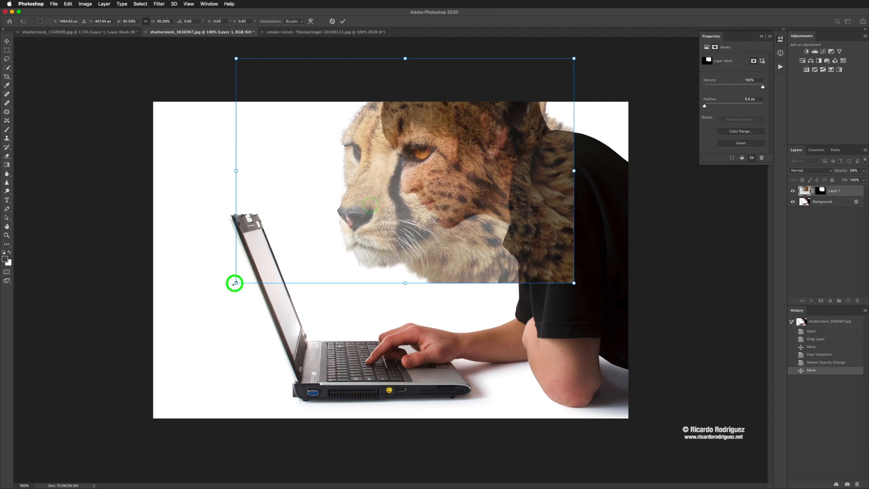
{"action": "left_click_drag", "start_coordinate": [236, 283], "coordinate": [254, 270]}
{"action": "left_click_drag", "start_coordinate": [342, 199], "coordinate": [353, 220]}
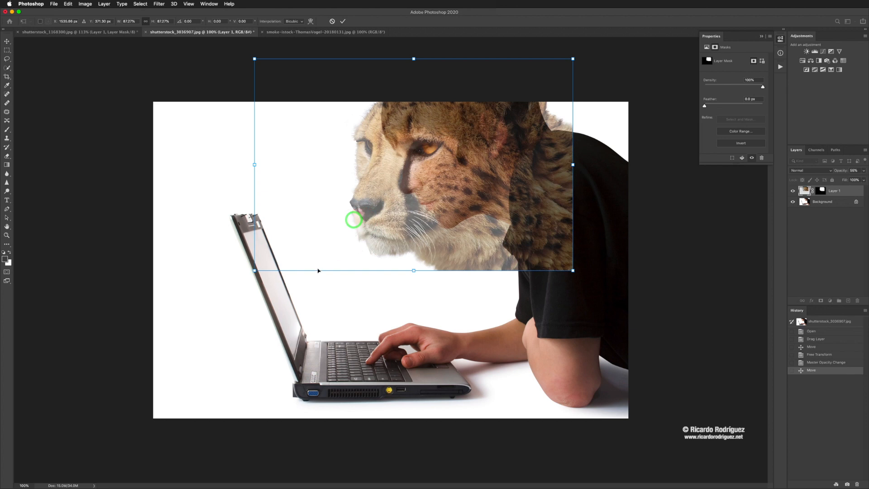
{"action": "left_click", "coordinate": [342, 22]}
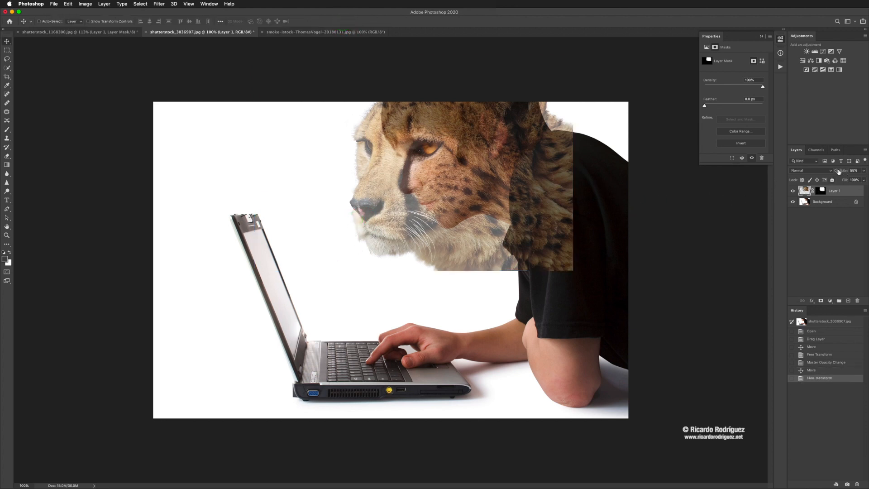
Restore the cheetah layer's opacity to 100% and try out the blending modes, settling on Soft Light
{"action": "left_click_drag", "start_coordinate": [839, 171], "coordinate": [865, 178]}
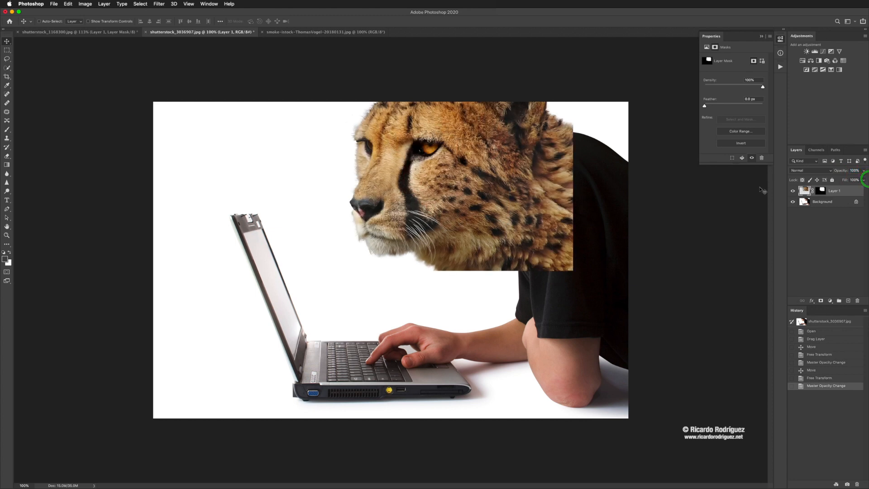
{"action": "left_click", "coordinate": [805, 190]}
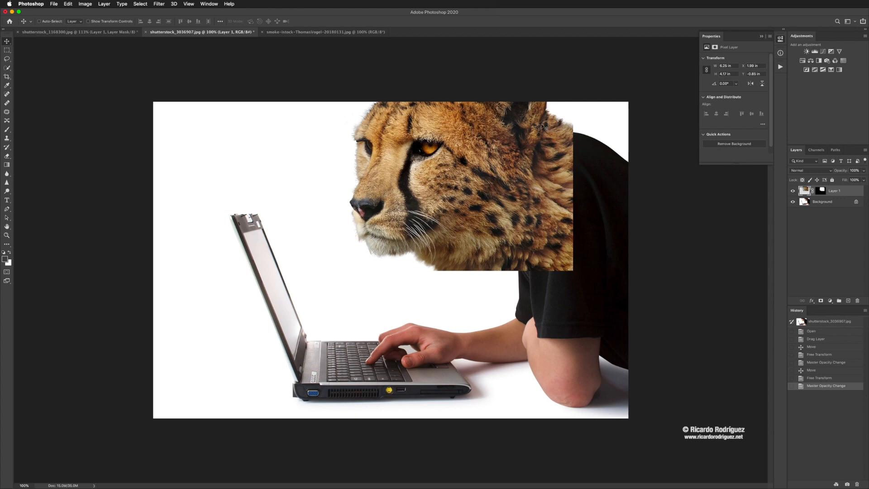
{"action": "left_click", "coordinate": [798, 173]}
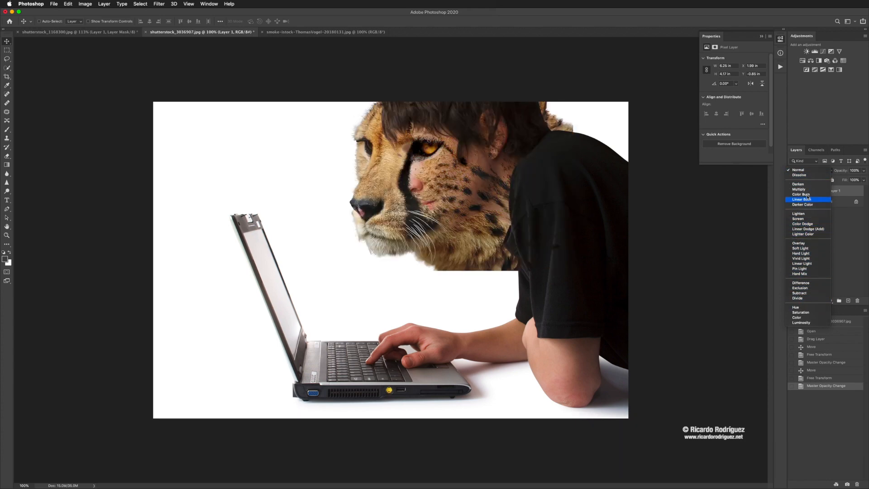
{"action": "left_click", "coordinate": [800, 171]}
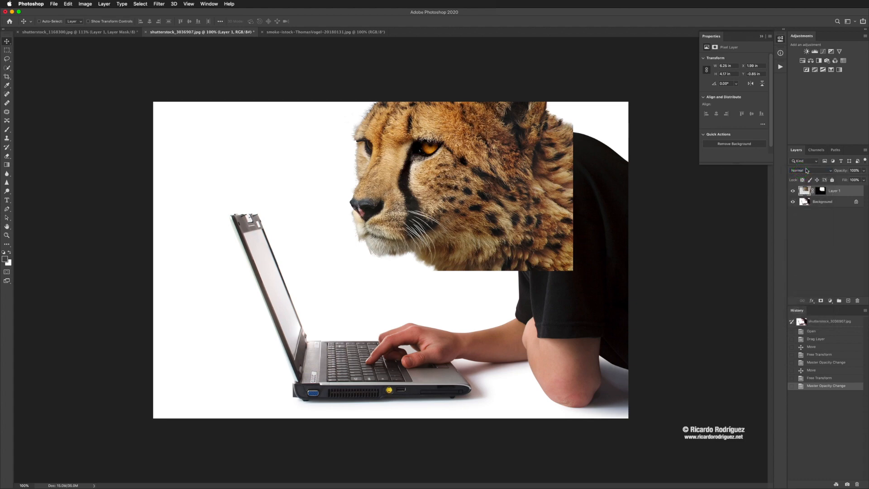
{"action": "scroll", "coordinate": [805, 171], "scroll_direction": "down", "scroll_amount": 4}
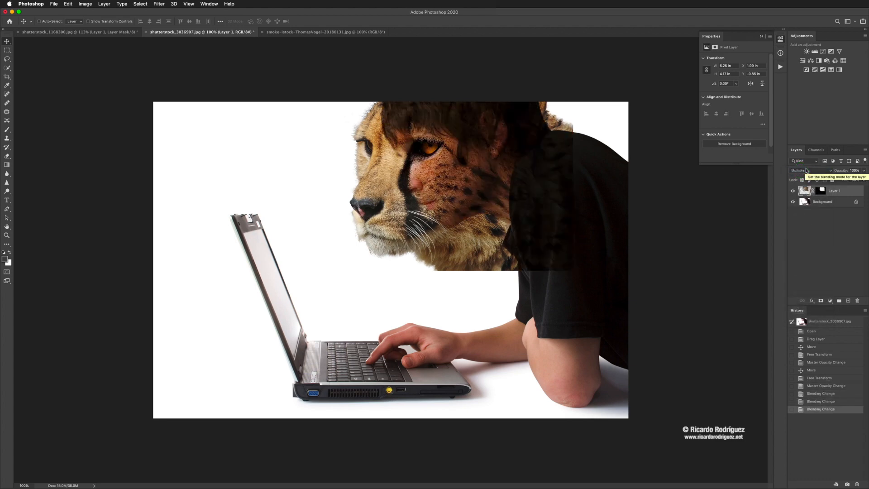
{"action": "scroll", "coordinate": [806, 171], "scroll_direction": "down", "scroll_amount": 6}
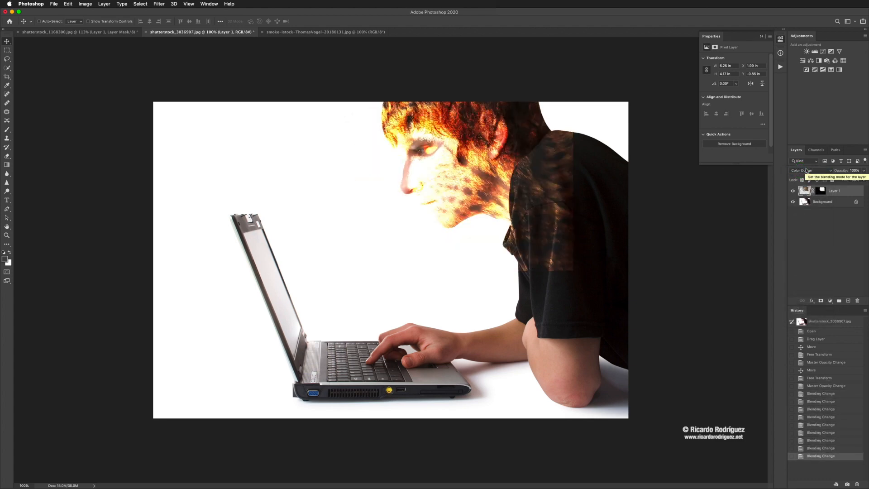
{"action": "scroll", "coordinate": [806, 170], "scroll_direction": "down", "scroll_amount": 1}
{"action": "scroll", "coordinate": [806, 170], "scroll_direction": "down", "scroll_amount": 1}
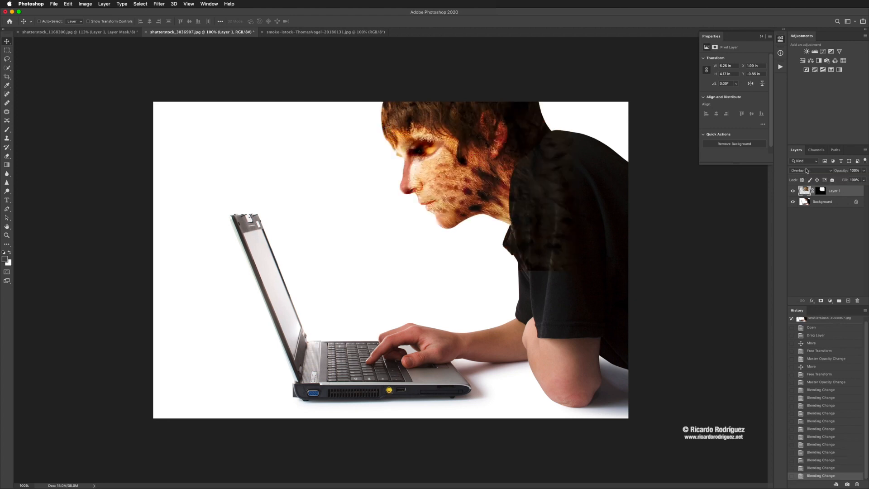
{"action": "scroll", "coordinate": [806, 170], "scroll_direction": "down", "scroll_amount": 1}
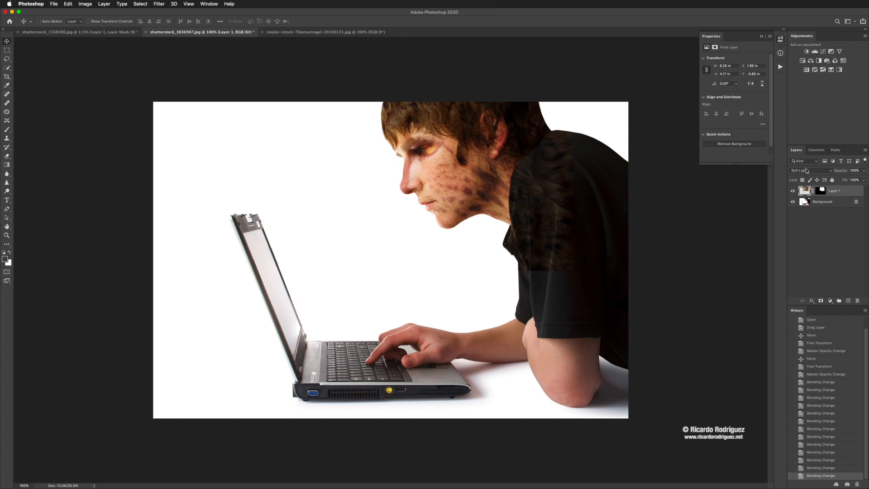
Scale the cheetah layer down to 5.49 in wide and shift it so its eye and spots fit the boy's face
{"action": "mouse_move", "coordinate": [452, 183]}
{"action": "left_mouse_down"}
{"action": "mouse_move", "coordinate": [463, 179]}
{"action": "mouse_move", "coordinate": [454, 176]}
{"action": "left_mouse_up"}
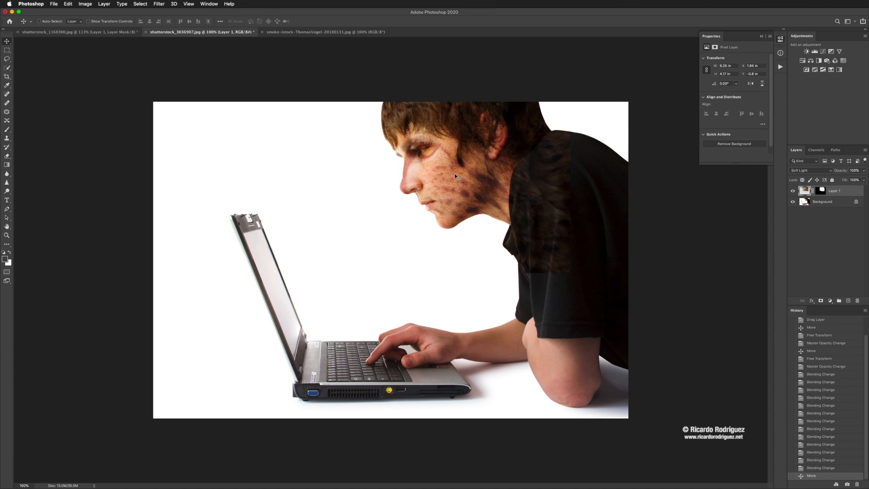
{"action": "key", "text": "super+t"}
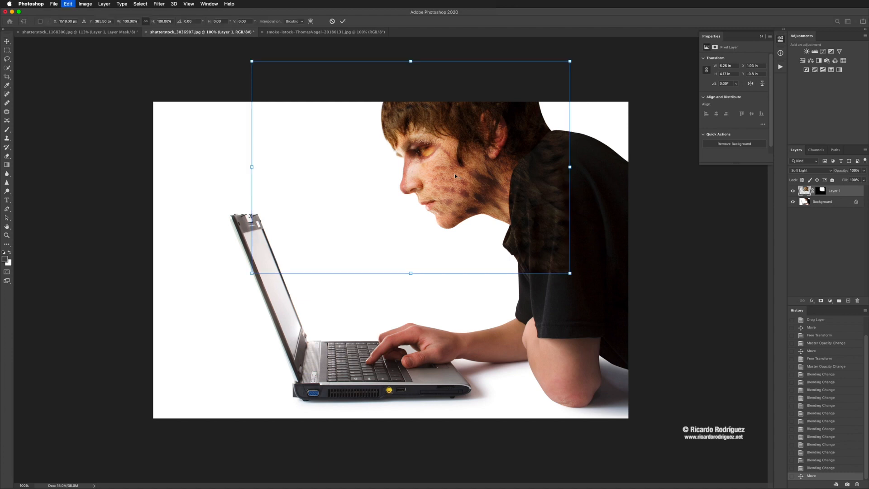
{"action": "left_click_drag", "start_coordinate": [248, 276], "coordinate": [293, 252]}
{"action": "left_click_drag", "start_coordinate": [402, 192], "coordinate": [386, 208]}
{"action": "double_click", "coordinate": [399, 188]}
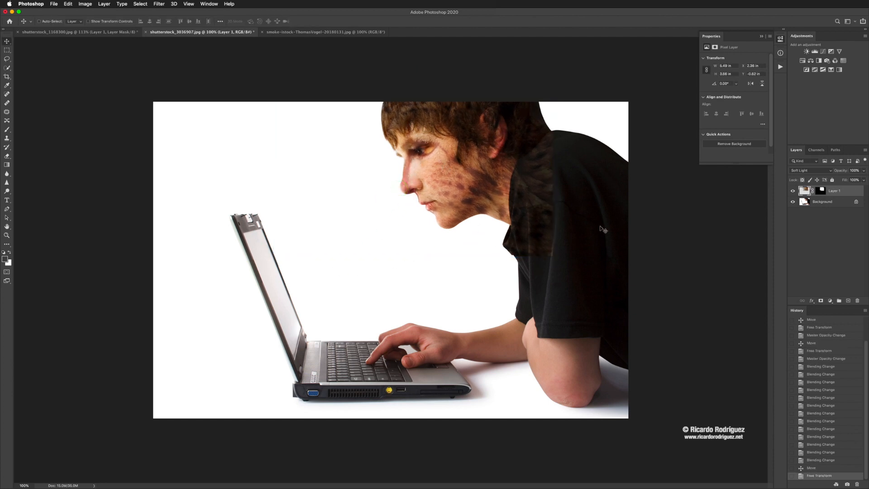
Inspect the cheetah layer's mask and paint it black with a smaller brush to remove the fur texture from the boy's shirt
{"action": "left_click", "coordinate": [821, 192], "text": "alt"}
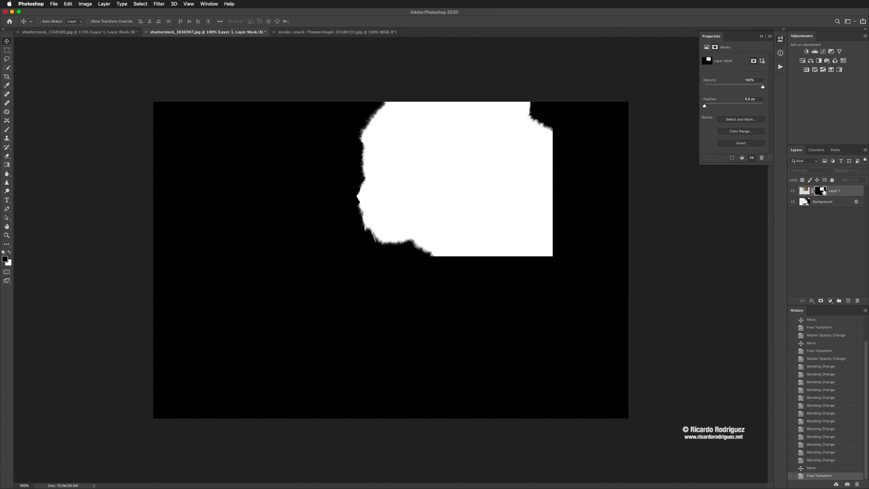
{"action": "left_click", "coordinate": [820, 192], "text": "alt"}
{"action": "left_click", "coordinate": [820, 192], "text": "alt"}
{"action": "left_click", "coordinate": [820, 190], "text": "alt"}
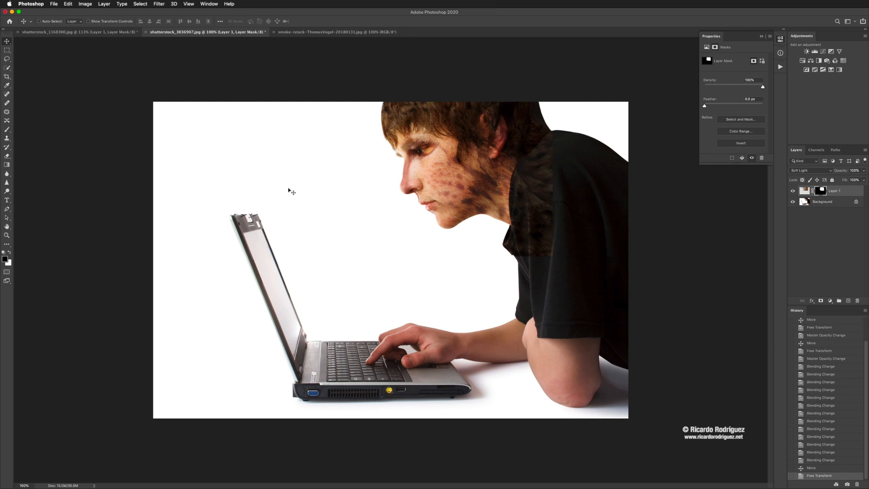
{"action": "left_click", "coordinate": [7, 130]}
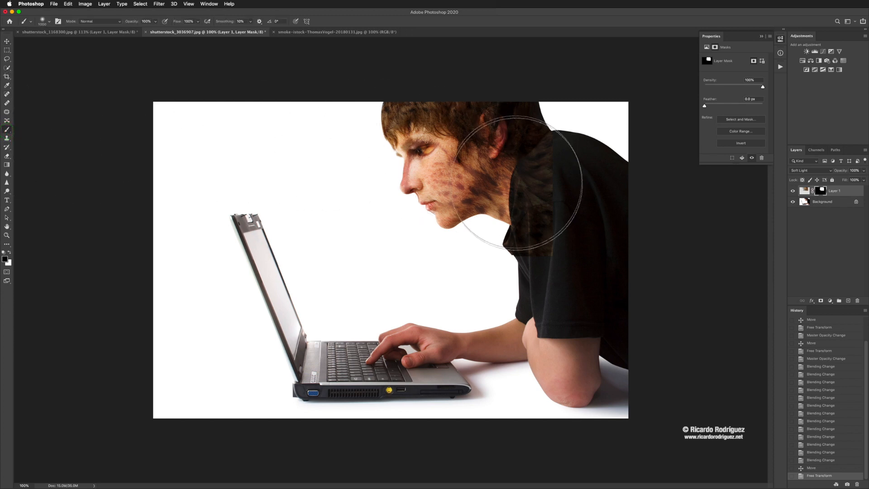
{"action": "key", "text": "bracketleft"}
{"action": "key", "text": "bracketleft"}
{"action": "key", "text": "bracketleft"}
{"action": "key", "text": "bracketleft"}
{"action": "key", "text": "bracketleft"}
{"action": "key", "text": "bracketleft"}
{"action": "key", "text": "bracketleft"}
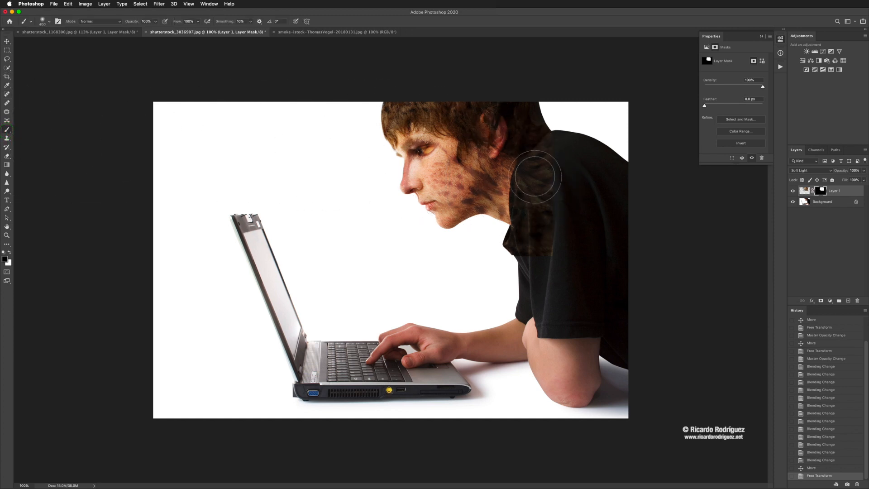
{"action": "key", "text": "bracketleft"}
{"action": "mouse_move", "coordinate": [541, 167]}
{"action": "left_mouse_down"}
{"action": "mouse_move", "coordinate": [547, 185]}
{"action": "mouse_move", "coordinate": [534, 262]}
{"action": "mouse_move", "coordinate": [495, 252]}
{"action": "mouse_move", "coordinate": [502, 242]}
{"action": "mouse_move", "coordinate": [520, 251]}
{"action": "mouse_move", "coordinate": [559, 147]}
{"action": "mouse_move", "coordinate": [541, 176]}
{"action": "mouse_move", "coordinate": [561, 145]}
{"action": "mouse_move", "coordinate": [523, 191]}
{"action": "mouse_move", "coordinate": [520, 216]}
{"action": "mouse_move", "coordinate": [530, 172]}
{"action": "mouse_move", "coordinate": [517, 190]}
{"action": "mouse_move", "coordinate": [549, 142]}
{"action": "mouse_move", "coordinate": [357, 318]}
{"action": "left_mouse_up"}
Paint black on the mask with a finer brush to clean the fur texture off the shirt along the collar
{"action": "key", "text": "bracketleft"}
{"action": "key", "text": "bracketleft"}
{"action": "key", "text": "bracketleft"}
{"action": "key", "text": "bracketleft"}
{"action": "key", "text": "super+plus"}
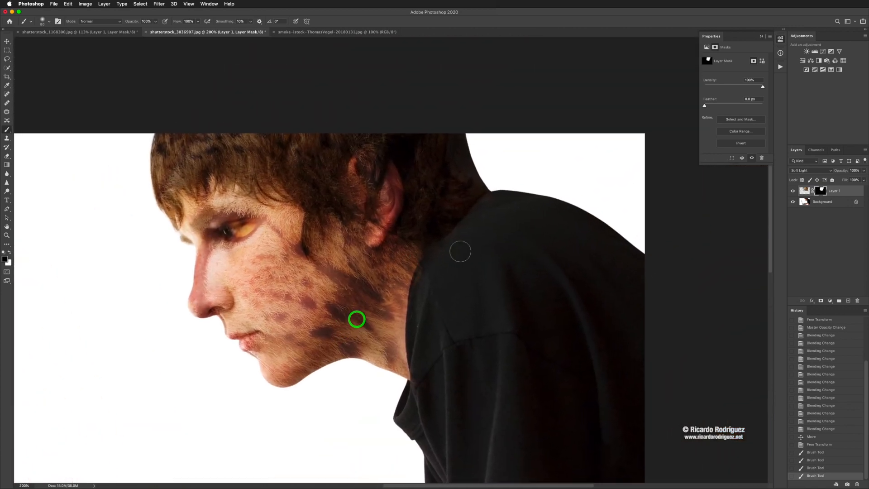
{"action": "mouse_move", "coordinate": [442, 260]}
{"action": "left_mouse_down"}
{"action": "mouse_move", "coordinate": [452, 246]}
{"action": "mouse_move", "coordinate": [428, 274]}
{"action": "left_mouse_up"}
Mask the fur texture out of the boy's hair and ear with black, adjusting the brush size for the edges
{"action": "mouse_move", "coordinate": [417, 314]}
{"action": "left_mouse_down"}
{"action": "mouse_move", "coordinate": [422, 261]}
{"action": "mouse_move", "coordinate": [489, 194]}
{"action": "mouse_move", "coordinate": [469, 228]}
{"action": "mouse_move", "coordinate": [471, 181]}
{"action": "mouse_move", "coordinate": [473, 202]}
{"action": "mouse_move", "coordinate": [433, 133]}
{"action": "mouse_move", "coordinate": [457, 172]}
{"action": "mouse_move", "coordinate": [447, 184]}
{"action": "mouse_move", "coordinate": [447, 144]}
{"action": "mouse_move", "coordinate": [433, 157]}
{"action": "mouse_move", "coordinate": [446, 154]}
{"action": "mouse_move", "coordinate": [466, 211]}
{"action": "mouse_move", "coordinate": [444, 157]}
{"action": "mouse_move", "coordinate": [455, 207]}
{"action": "mouse_move", "coordinate": [415, 162]}
{"action": "mouse_move", "coordinate": [418, 202]}
{"action": "mouse_move", "coordinate": [466, 188]}
{"action": "mouse_move", "coordinate": [445, 152]}
{"action": "mouse_move", "coordinate": [413, 157]}
{"action": "mouse_move", "coordinate": [348, 133]}
{"action": "mouse_move", "coordinate": [317, 158]}
{"action": "mouse_move", "coordinate": [237, 140]}
{"action": "mouse_move", "coordinate": [163, 142]}
{"action": "mouse_move", "coordinate": [153, 167]}
{"action": "mouse_move", "coordinate": [163, 199]}
{"action": "mouse_move", "coordinate": [157, 191]}
{"action": "mouse_move", "coordinate": [172, 219]}
{"action": "mouse_move", "coordinate": [168, 188]}
{"action": "mouse_move", "coordinate": [177, 193]}
{"action": "mouse_move", "coordinate": [195, 165]}
{"action": "mouse_move", "coordinate": [198, 189]}
{"action": "mouse_move", "coordinate": [212, 174]}
{"action": "mouse_move", "coordinate": [252, 164]}
{"action": "mouse_move", "coordinate": [225, 170]}
{"action": "mouse_move", "coordinate": [302, 179]}
{"action": "mouse_move", "coordinate": [308, 194]}
{"action": "mouse_move", "coordinate": [334, 195]}
{"action": "mouse_move", "coordinate": [374, 167]}
{"action": "mouse_move", "coordinate": [370, 229]}
{"action": "mouse_move", "coordinate": [387, 201]}
{"action": "mouse_move", "coordinate": [332, 179]}
{"action": "mouse_move", "coordinate": [302, 209]}
{"action": "mouse_move", "coordinate": [274, 180]}
{"action": "mouse_move", "coordinate": [215, 158]}
{"action": "mouse_move", "coordinate": [161, 178]}
{"action": "mouse_move", "coordinate": [145, 200]}
{"action": "left_mouse_up"}
{"action": "key", "text": "bracketleft"}
{"action": "key", "text": "bracketleft"}
{"action": "key", "text": "bracketleft"}
{"action": "key", "text": "bracketleft"}
{"action": "key", "text": "bracketleft"}
{"action": "key", "text": "bracketright"}
{"action": "key", "text": "bracketright"}
{"action": "key", "text": "bracketright"}
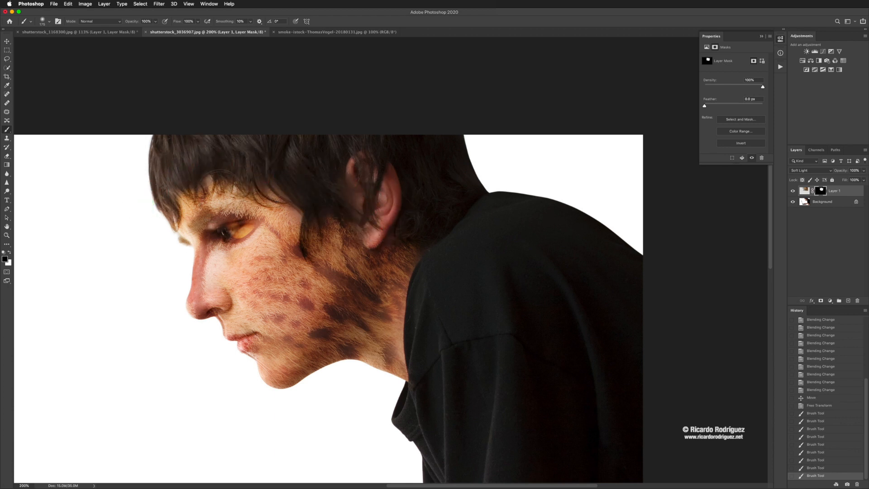
Paint white on the mask to bring the fur texture back on the forehead, temple, cheek and neck
{"action": "key", "text": "x"}
{"action": "left_click", "coordinate": [207, 183]}
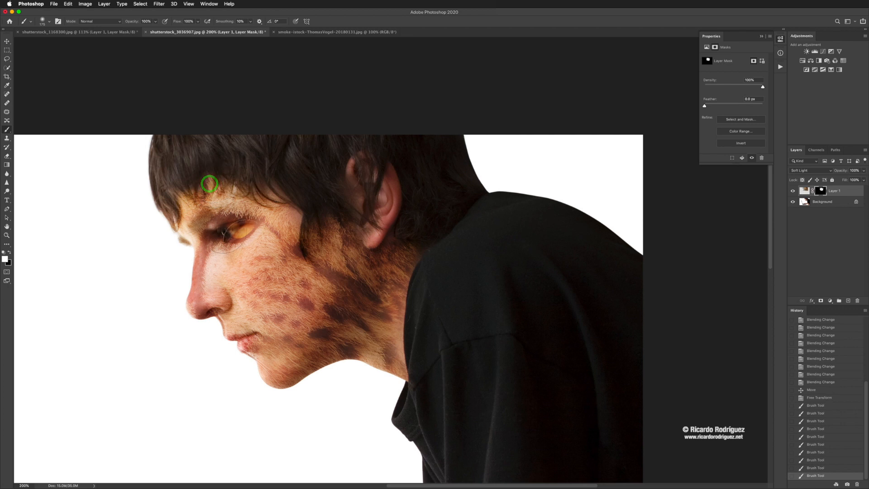
{"action": "left_click", "coordinate": [265, 190]}
{"action": "left_click", "coordinate": [276, 200]}
{"action": "mouse_move", "coordinate": [292, 220]}
{"action": "left_mouse_down"}
{"action": "mouse_move", "coordinate": [354, 258]}
{"action": "mouse_move", "coordinate": [401, 266]}
{"action": "mouse_move", "coordinate": [390, 284]}
{"action": "left_mouse_up"}
{"action": "left_click", "coordinate": [390, 310]}
{"action": "left_click", "coordinate": [383, 330]}
{"action": "left_click", "coordinate": [388, 351]}
{"action": "left_click", "coordinate": [388, 365]}
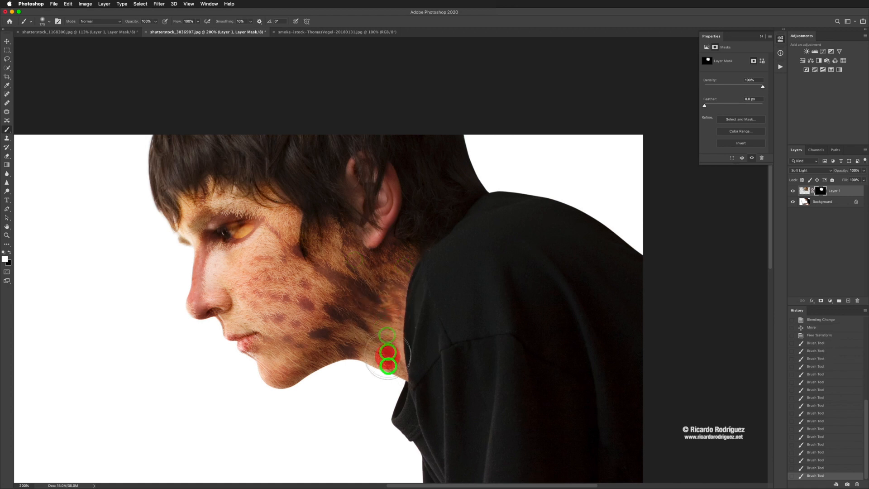
{"action": "left_click", "coordinate": [392, 372]}
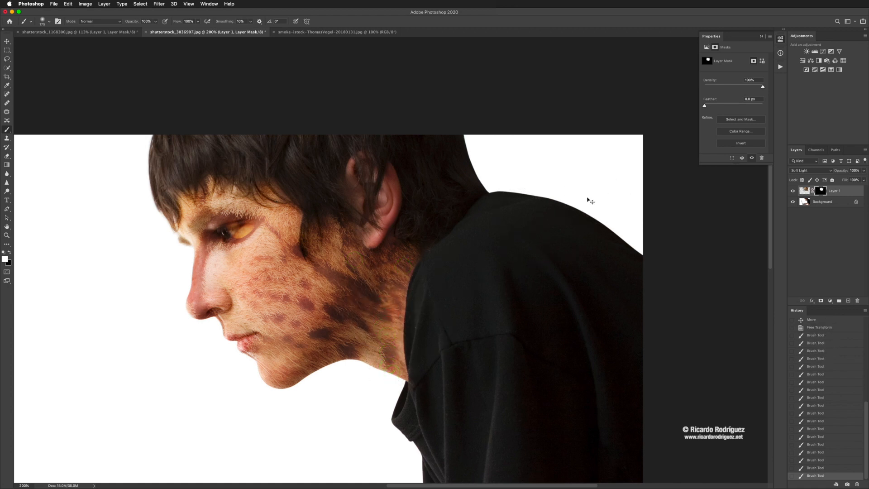
Examine the blended face as a whole and up close, comparing it with the cheetah layer hidden and shown
{"action": "key", "text": "super+minus"}
{"action": "key", "text": "super+minus"}
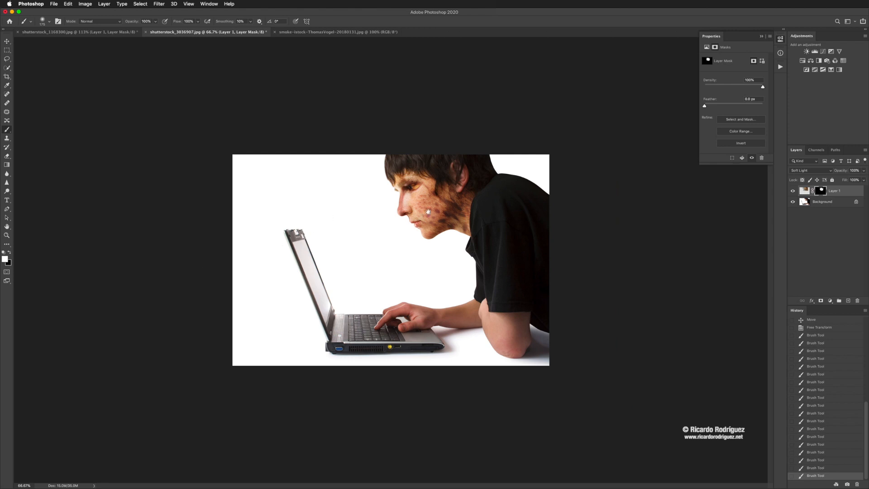
{"action": "key", "text": "z"}
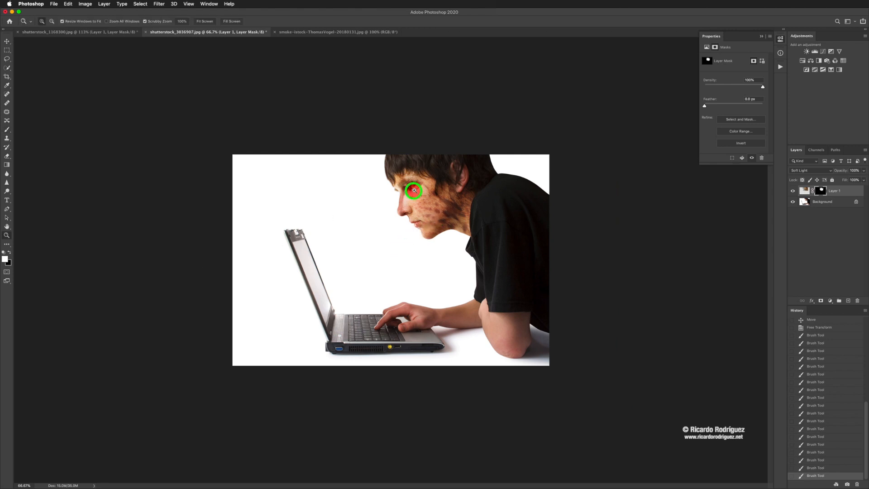
{"action": "left_click_drag", "start_coordinate": [413, 190], "coordinate": [410, 208]}
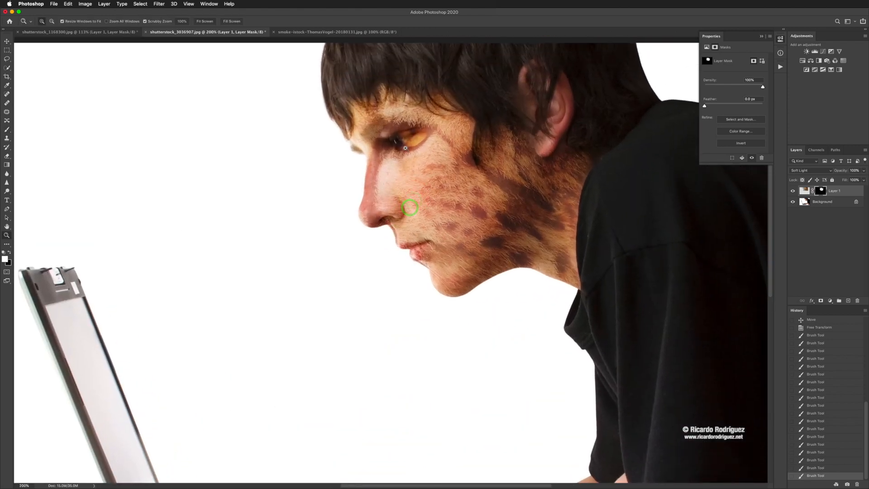
{"action": "left_click", "coordinate": [790, 192]}
{"action": "left_click", "coordinate": [791, 192]}
Test a small shift of the cheetah layer, unlink its mask and target the layer's image instead of the mask
{"action": "key", "text": "v"}
{"action": "left_click_drag", "start_coordinate": [404, 161], "coordinate": [414, 160]}
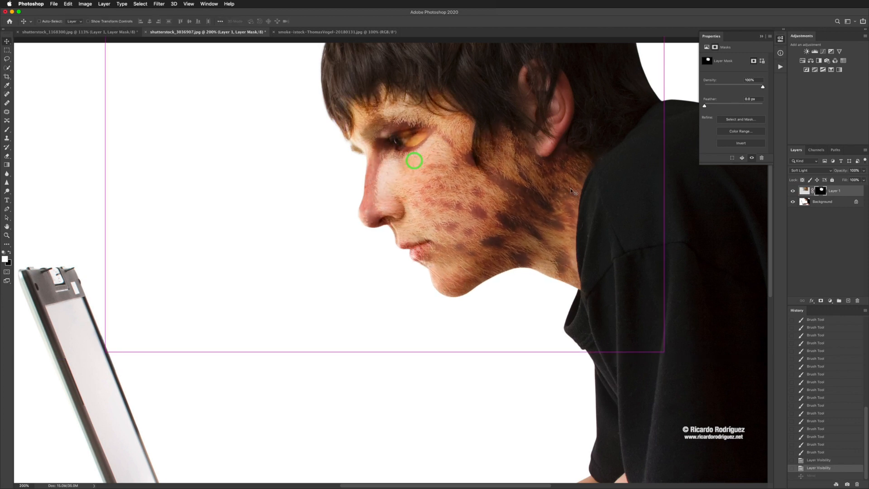
{"action": "left_click", "coordinate": [811, 191]}
{"action": "left_click", "coordinate": [804, 191]}
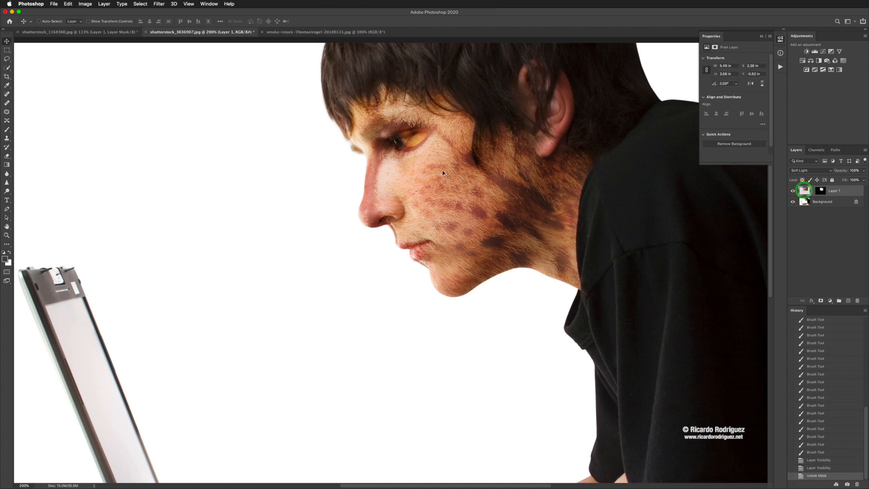
Shift the unlinked cheetah image within its mask and scale it down to about 5.3 by 3.54 in to fit the boy's eye
{"action": "mouse_move", "coordinate": [442, 171]}
{"action": "left_mouse_down"}
{"action": "mouse_move", "coordinate": [429, 178]}
{"action": "mouse_move", "coordinate": [437, 182]}
{"action": "left_mouse_up"}
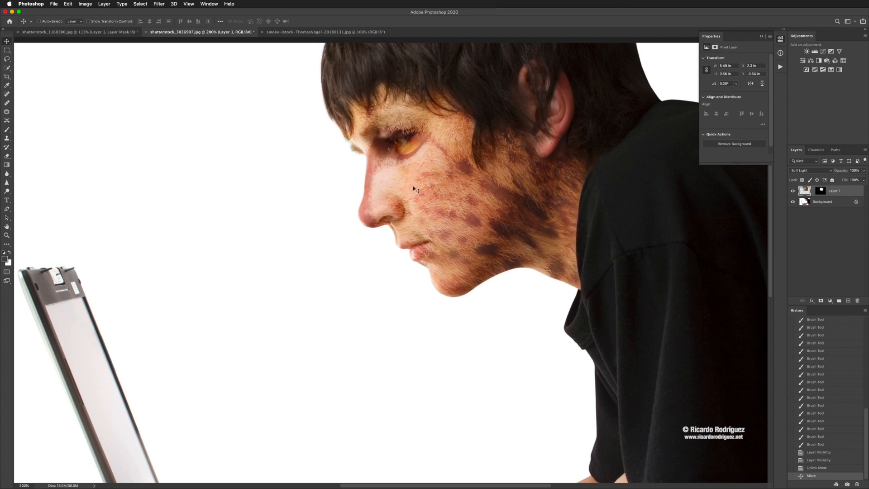
{"action": "key", "text": "super+t"}
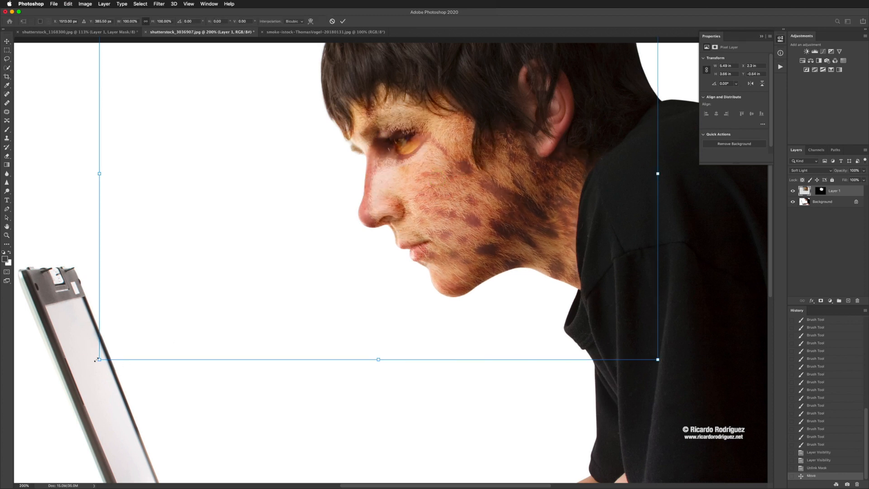
{"action": "left_click_drag", "start_coordinate": [98, 359], "coordinate": [117, 351]}
{"action": "left_click_drag", "start_coordinate": [341, 247], "coordinate": [345, 247]}
{"action": "double_click", "coordinate": [396, 229]}
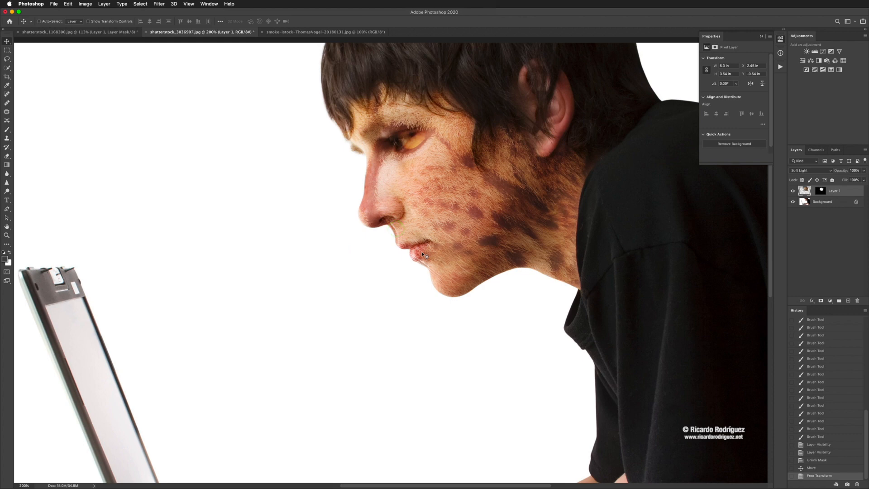
Copy the smoke image into the laptop portrait as a new layer above the cheetah layer
{"action": "scroll", "coordinate": [510, 196], "scroll_direction": "down", "scroll_amount": 3}
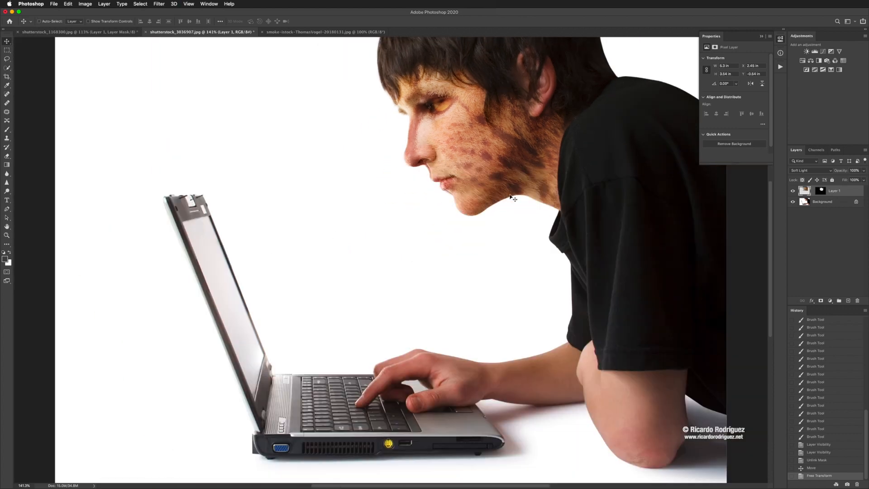
{"action": "key", "text": "super+1"}
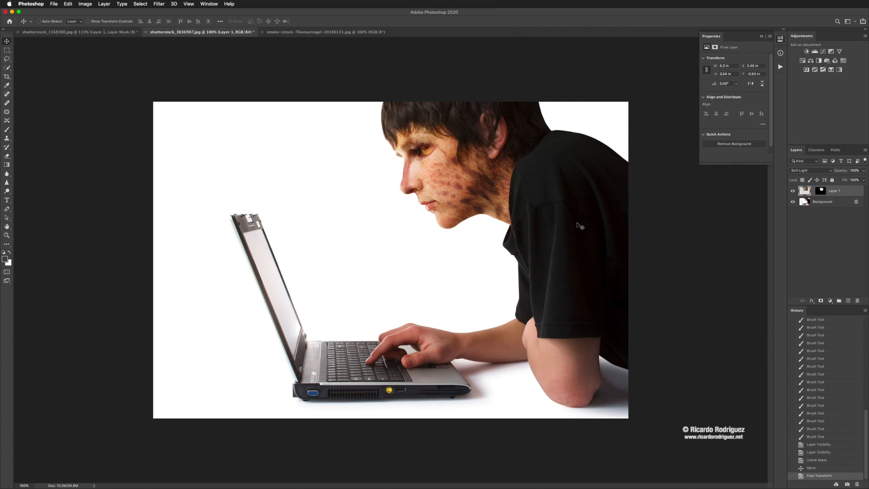
{"action": "left_click", "coordinate": [313, 32]}
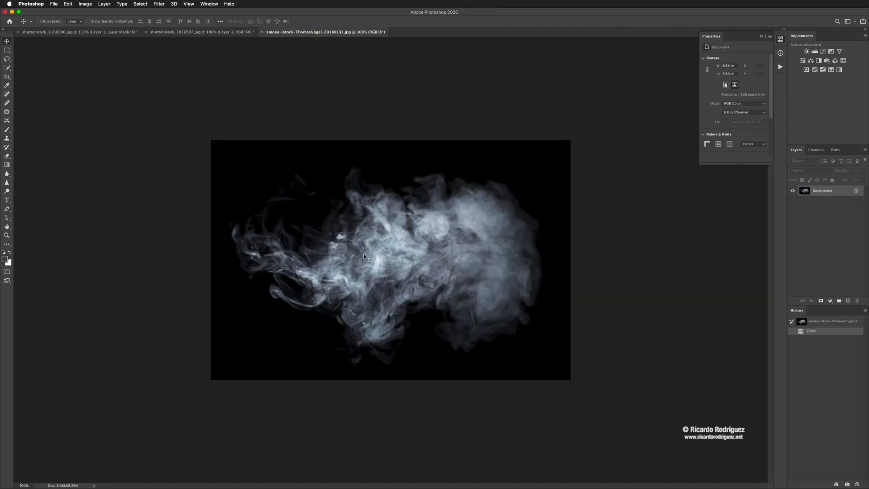
{"action": "left_click", "coordinate": [187, 33]}
{"action": "left_click_drag", "start_coordinate": [188, 33], "coordinate": [392, 232]}
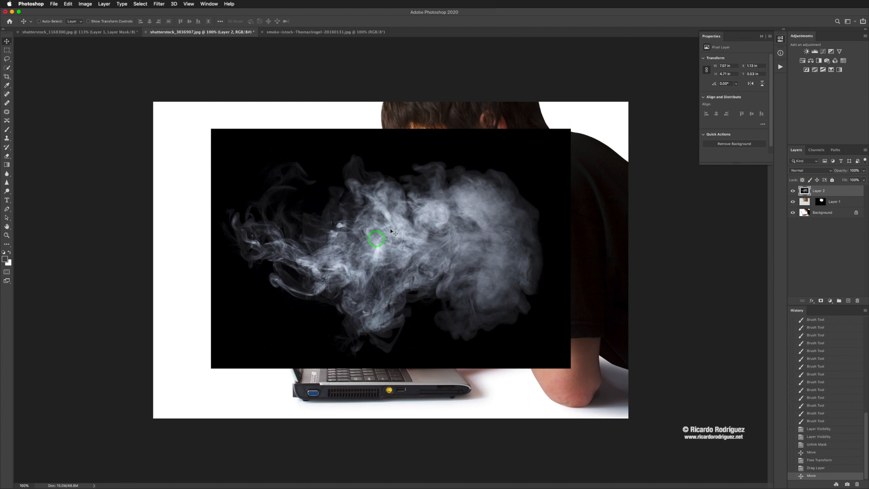
Cycle the smoke layer through the blend modes from Dissolve to Difference
{"action": "key", "text": "shift+plus"}
{"action": "key", "text": "shift+plus"}
{"action": "key", "text": "shift+plus"}
{"action": "key", "text": "shift+plus"}
{"action": "key", "text": "shift+plus"}
{"action": "key", "text": "shift+plus"}
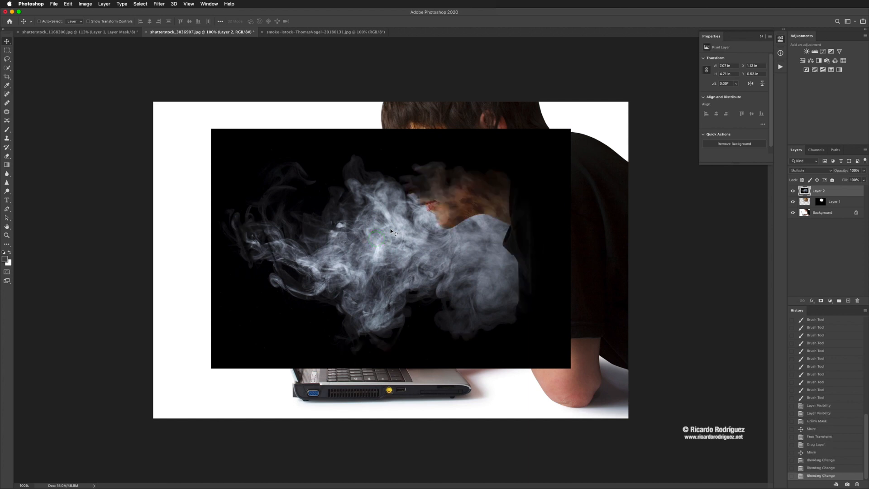
{"action": "key", "text": "shift+plus"}
{"action": "key", "text": "shift+plus"}
{"action": "key", "text": "shift+plus"}
{"action": "key", "text": "shift+plus"}
{"action": "key", "text": "shift+plus"}
{"action": "key", "text": "shift+plus"}
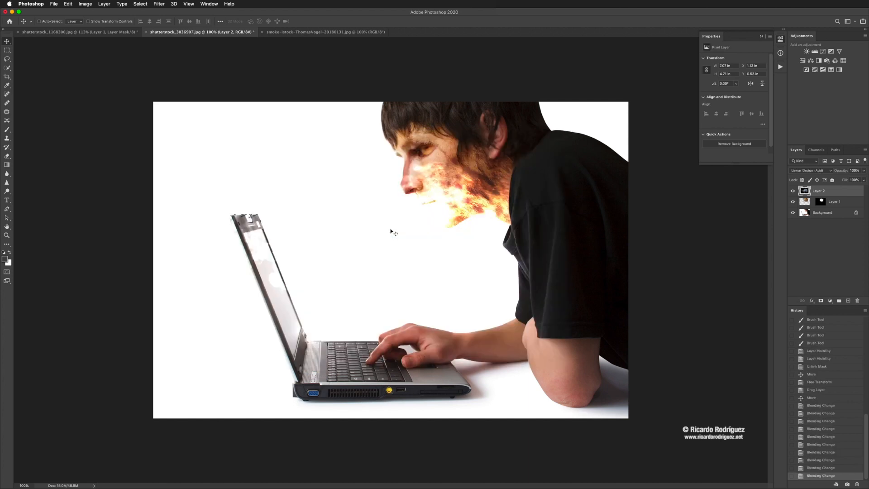
{"action": "key", "text": "shift+plus"}
{"action": "key", "text": "shift+plus"}
{"action": "key", "text": "shift+plus"}
{"action": "key", "text": "shift+plus"}
{"action": "key", "text": "shift+plus"}
{"action": "key", "text": "shift+plus"}
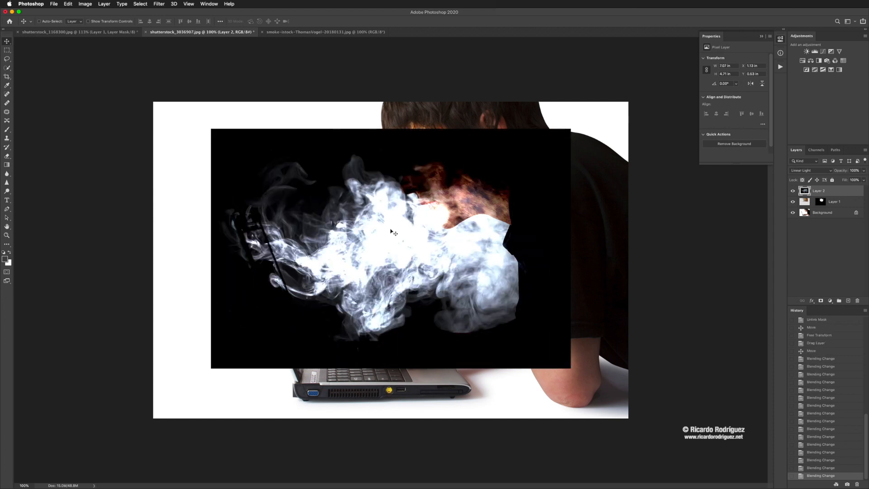
{"action": "key", "text": "shift+plus"}
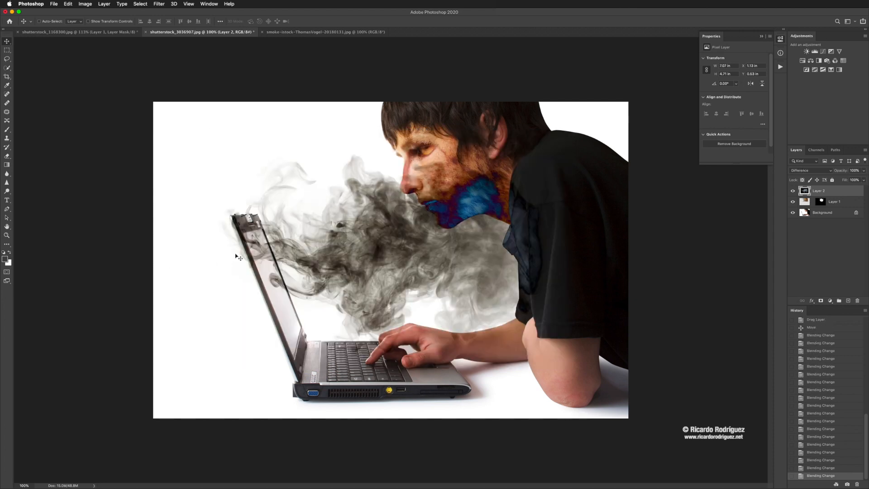
Rotate the smoke to about -77°, scale it to about 71% and place it between the laptop screen and the boy's face
{"action": "left_click_drag", "start_coordinate": [347, 240], "coordinate": [319, 262]}
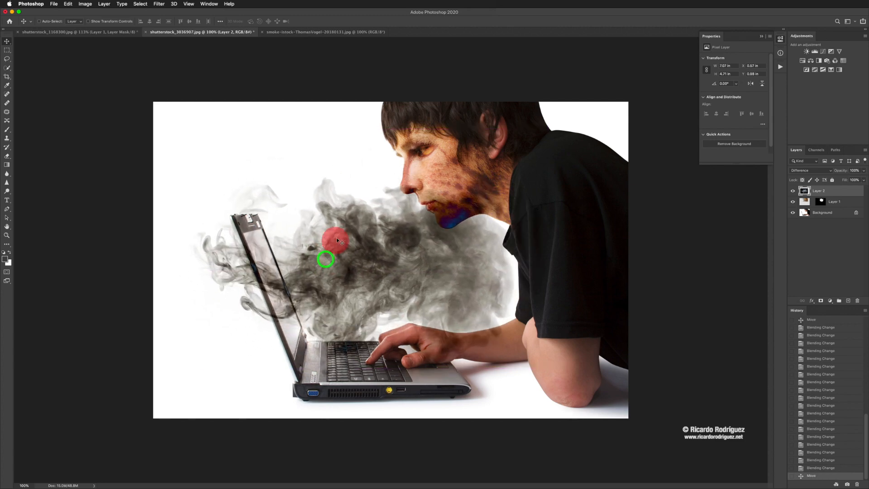
{"action": "key", "text": "super+t"}
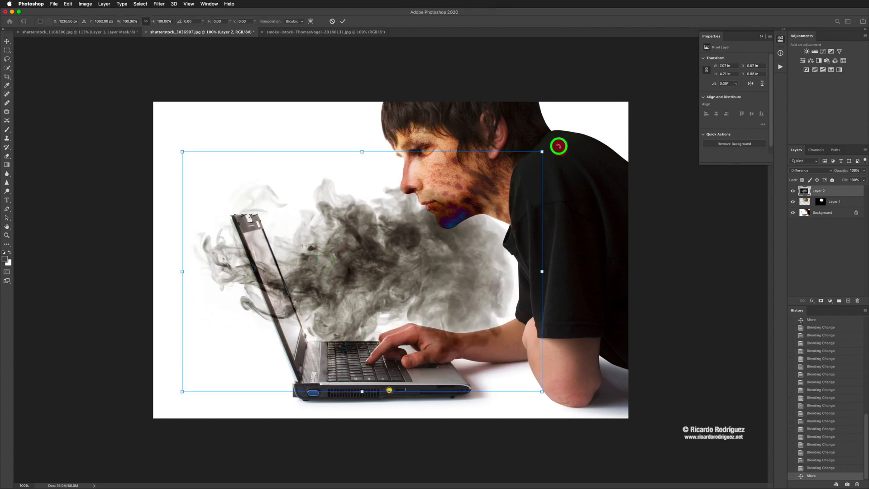
{"action": "left_click_drag", "start_coordinate": [558, 145], "coordinate": [398, 113]}
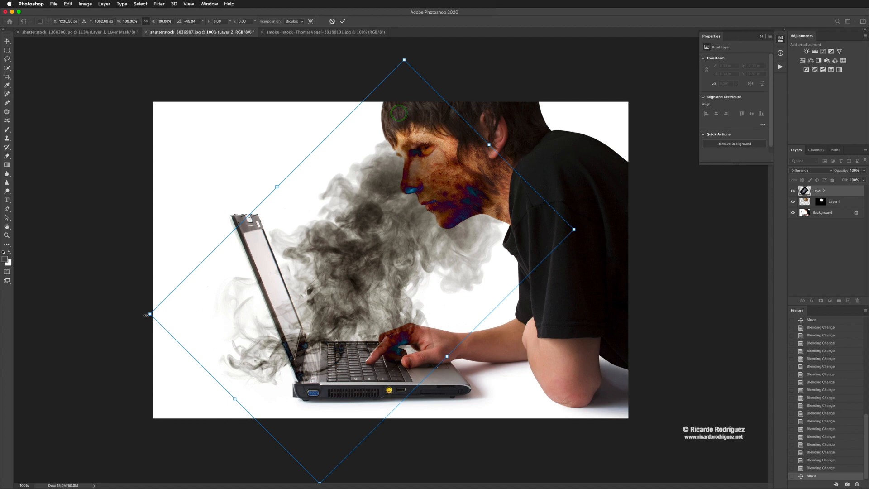
{"action": "left_click_drag", "start_coordinate": [157, 313], "coordinate": [271, 278]}
{"action": "left_click_drag", "start_coordinate": [334, 280], "coordinate": [329, 303]}
{"action": "left_click_drag", "start_coordinate": [257, 307], "coordinate": [335, 353]}
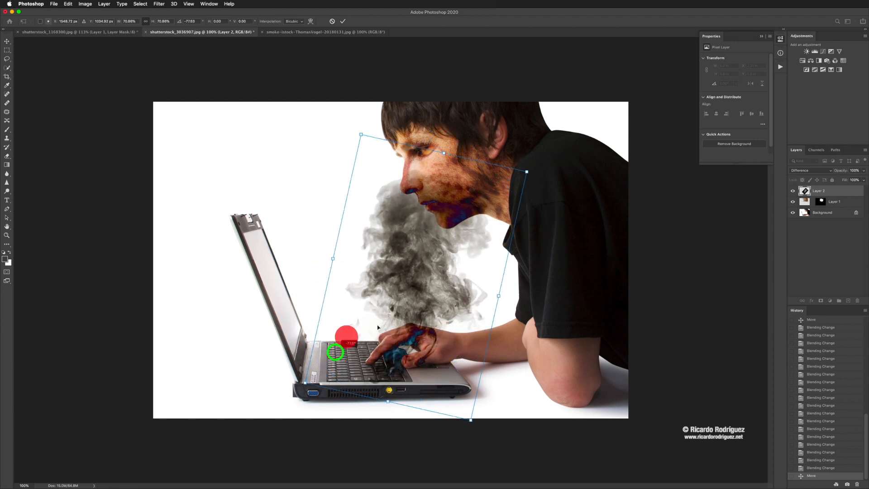
{"action": "left_click_drag", "start_coordinate": [423, 308], "coordinate": [395, 293]}
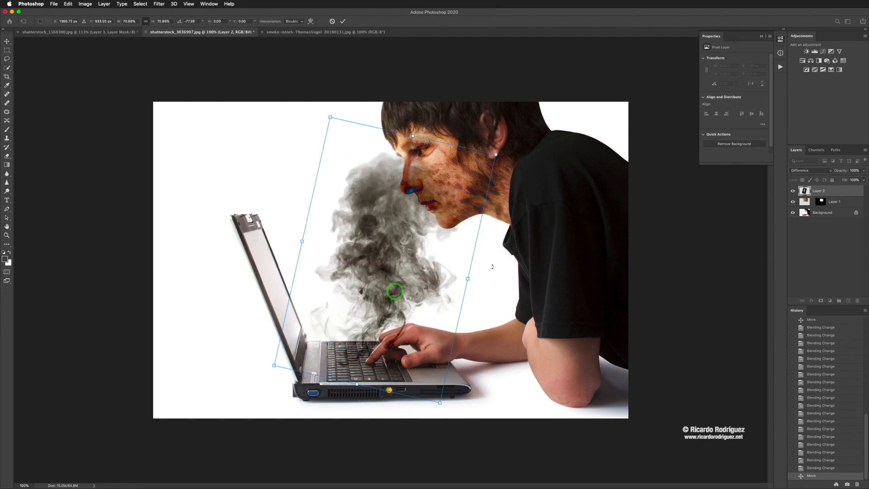
Turn the smoke nearly upright, reduce it to about 59% and position it so it rises from the keyboard
{"action": "left_click_drag", "start_coordinate": [492, 267], "coordinate": [489, 250]}
{"action": "left_click_drag", "start_coordinate": [385, 283], "coordinate": [378, 277]}
{"action": "left_click_drag", "start_coordinate": [473, 133], "coordinate": [441, 173]}
{"action": "left_click_drag", "start_coordinate": [376, 234], "coordinate": [376, 240]}
{"action": "left_click_drag", "start_coordinate": [352, 268], "coordinate": [348, 260]}
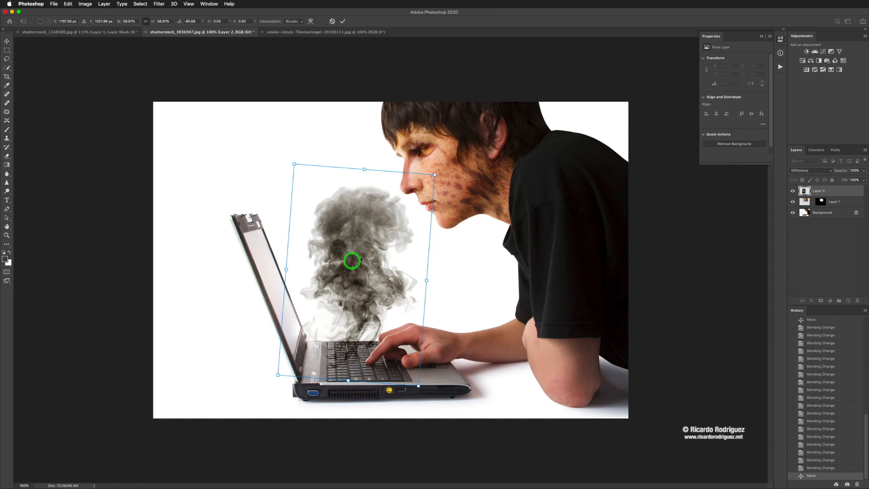
{"action": "double_click", "coordinate": [355, 237]}
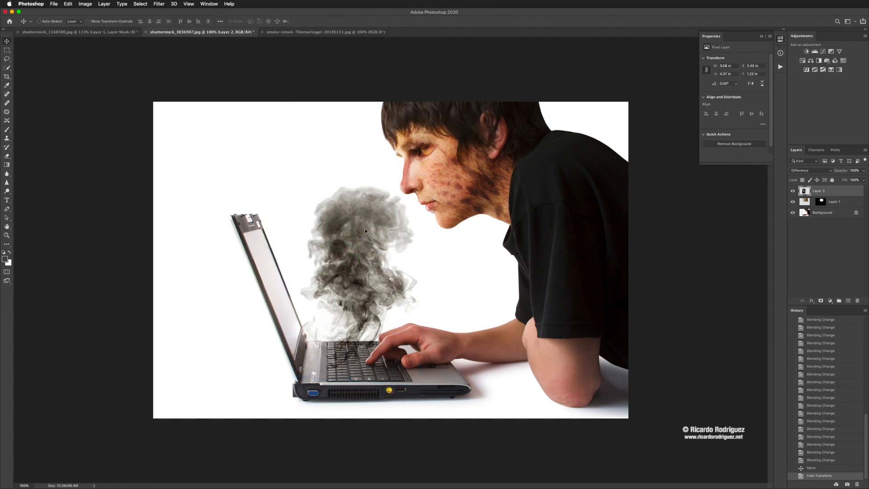
Shrink the smoke further to about 2.59 by 3.67 in and lower it onto the laptop keyboard
{"action": "left_click_drag", "start_coordinate": [365, 232], "coordinate": [354, 265]}
{"action": "key", "text": "super+t"}
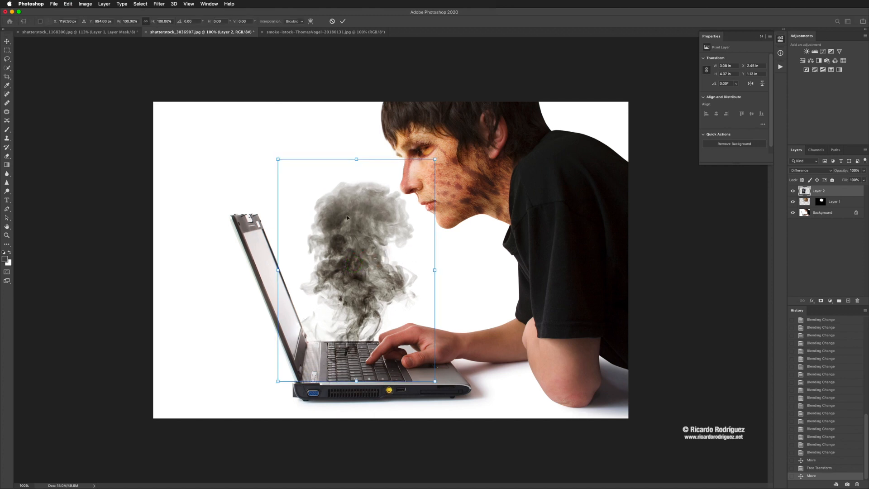
{"action": "left_click_drag", "start_coordinate": [278, 160], "coordinate": [294, 198]}
{"action": "mouse_move", "coordinate": [387, 253]}
{"action": "left_mouse_down"}
{"action": "mouse_move", "coordinate": [366, 248]}
{"action": "mouse_move", "coordinate": [351, 352]}
{"action": "mouse_move", "coordinate": [385, 355]}
{"action": "mouse_move", "coordinate": [403, 346]}
{"action": "mouse_move", "coordinate": [354, 344]}
{"action": "left_mouse_up"}
{"action": "double_click", "coordinate": [371, 241]}
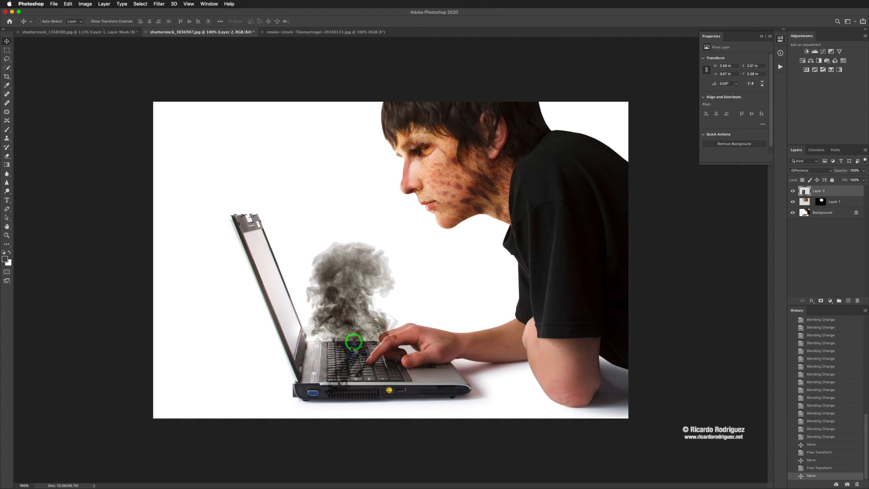
Return the smoke layer to Normal blending and invert its colours
{"action": "left_click", "coordinate": [807, 171]}
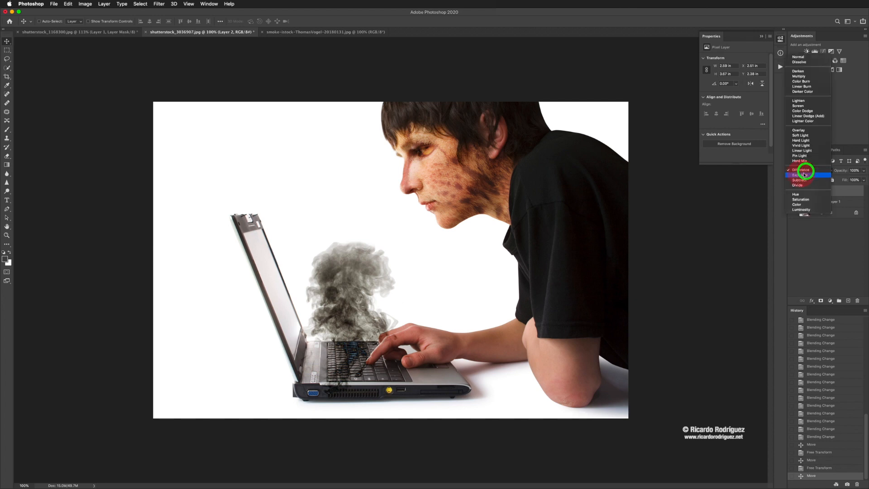
{"action": "left_click", "coordinate": [793, 56]}
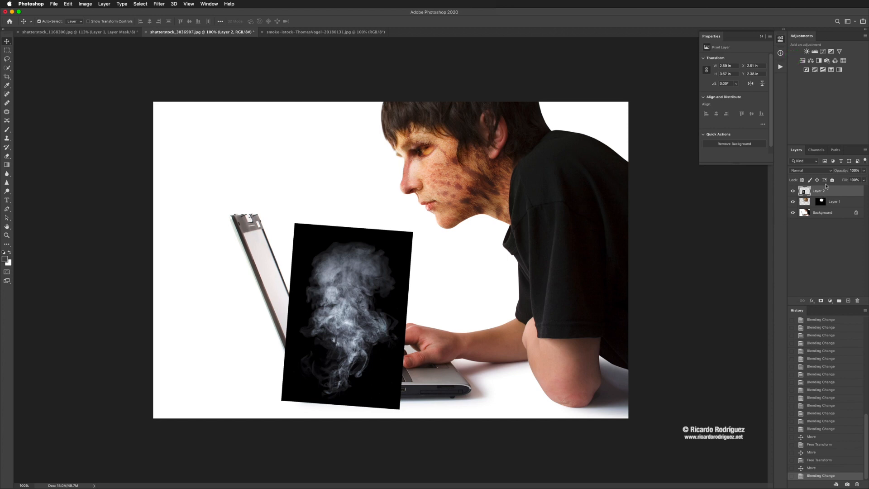
{"action": "key", "text": "super+i"}
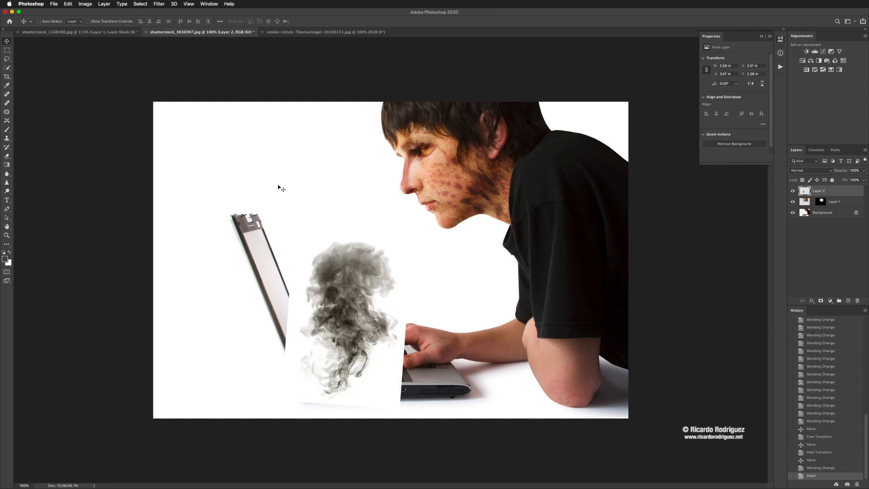
Set the inverted smoke layer's blend mode to Multiply and nudge it over the keyboard towards the typing hand
{"action": "key", "text": "shift+plus"}
{"action": "key", "text": "shift+plus"}
{"action": "key", "text": "shift+plus"}
{"action": "key", "text": "shift+plus"}
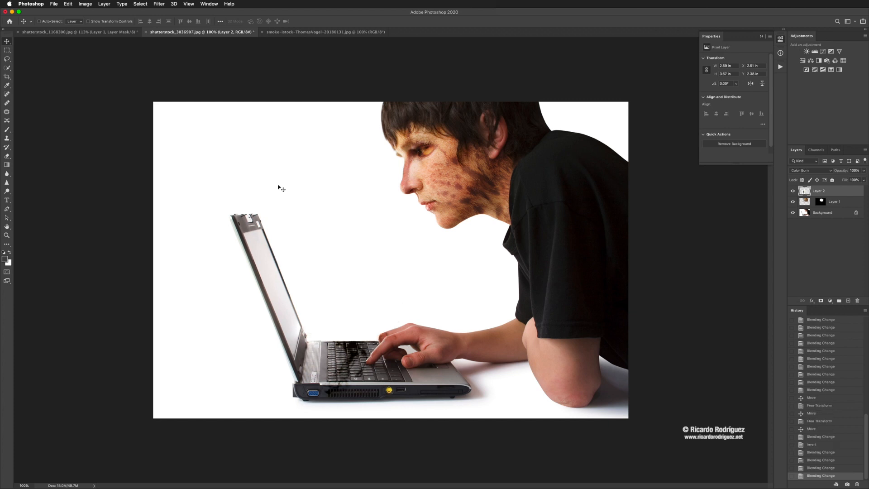
{"action": "key", "text": "shift+minus"}
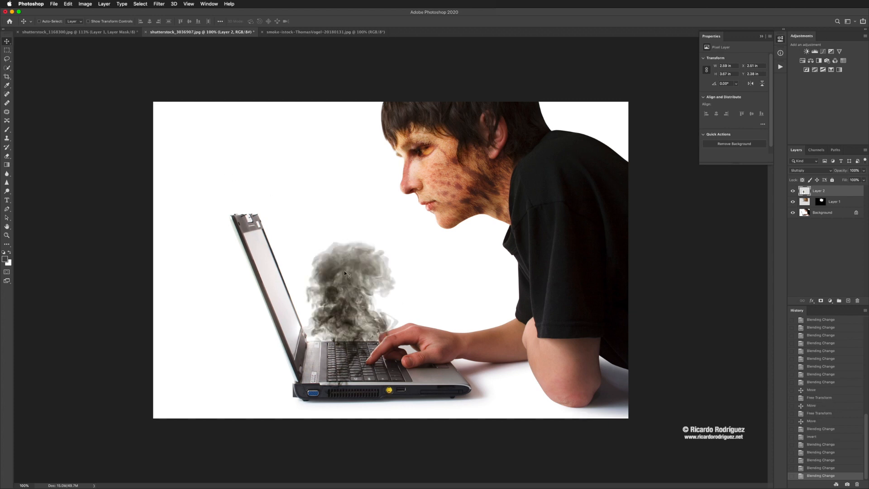
{"action": "mouse_move", "coordinate": [346, 293]}
{"action": "left_mouse_down"}
{"action": "mouse_move", "coordinate": [358, 291]}
{"action": "mouse_move", "coordinate": [351, 289]}
{"action": "left_mouse_up"}
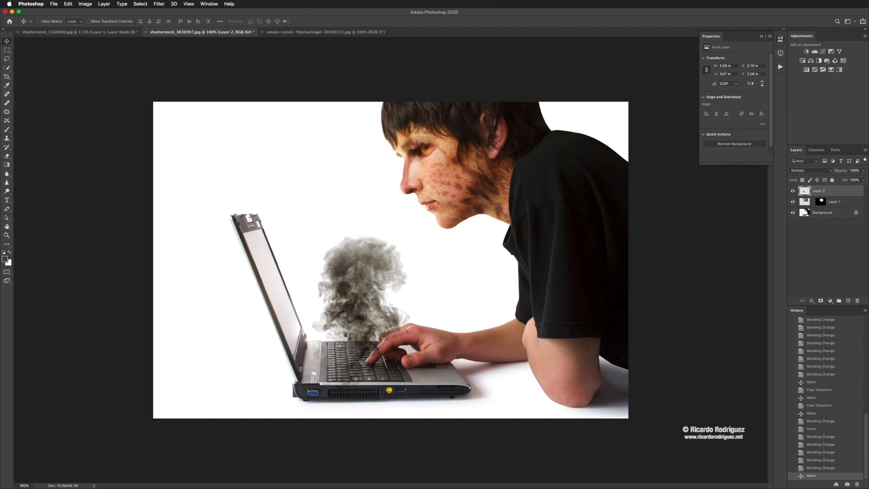
{"action": "mouse_move", "coordinate": [367, 356]}
{"action": "left_mouse_down"}
{"action": "mouse_move", "coordinate": [368, 346]}
{"action": "mouse_move", "coordinate": [366, 359]}
{"action": "left_mouse_up"}
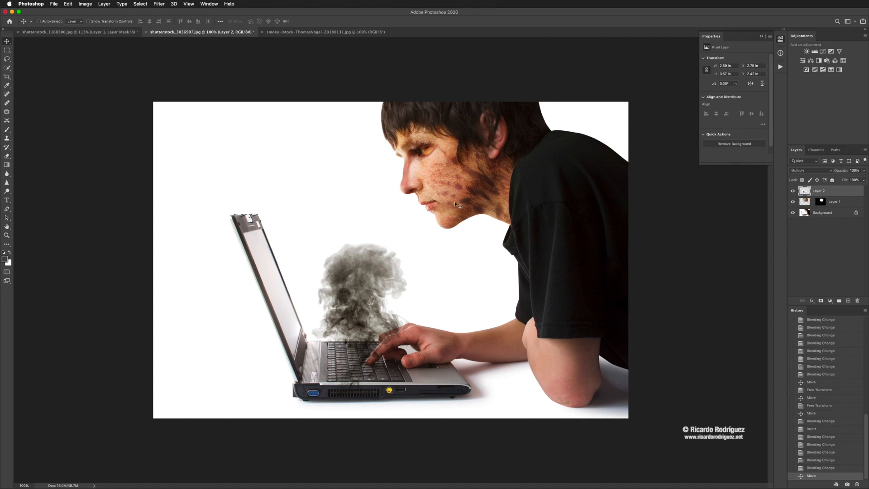
Review the blend mode options on the smoke layer, previewing the contrast modes while keeping Multiply
{"action": "left_click", "coordinate": [814, 170]}
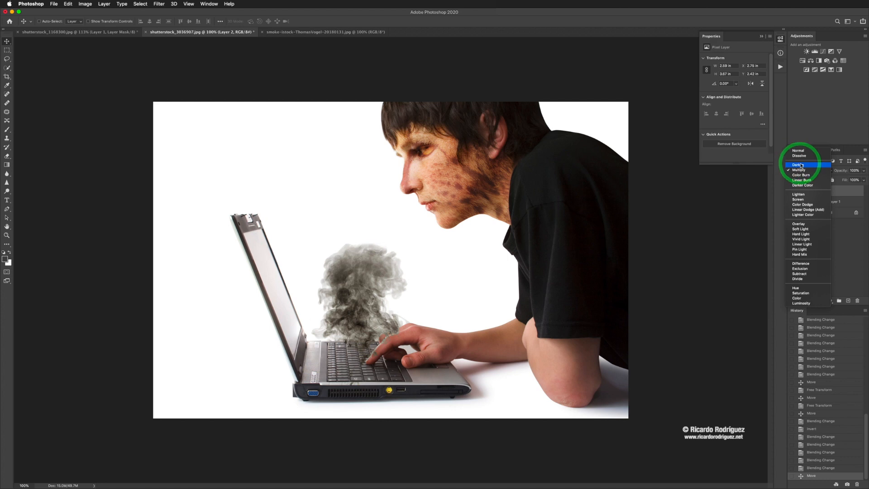
{"action": "left_click", "coordinate": [847, 191]}
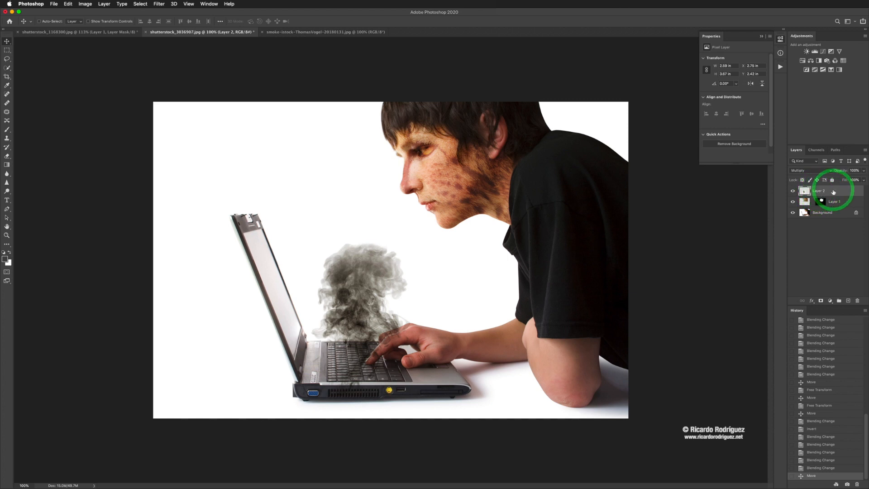
{"action": "left_click", "coordinate": [803, 170]}
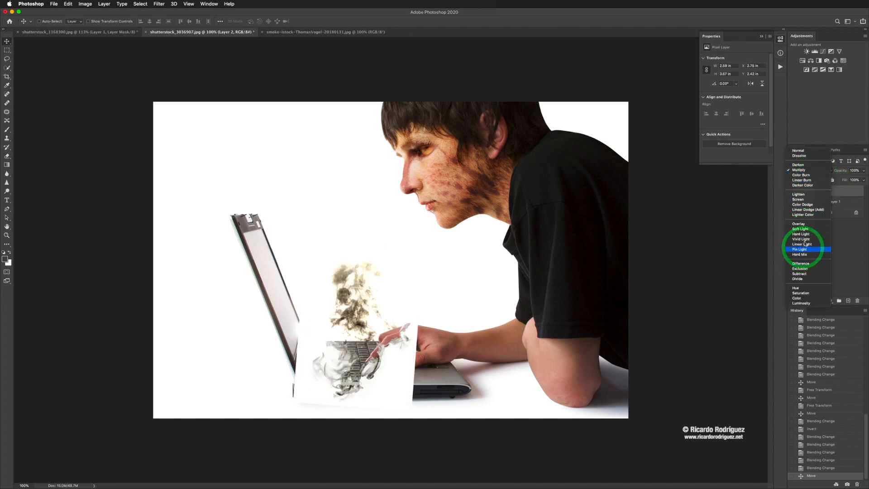
{"action": "left_click", "coordinate": [846, 228]}
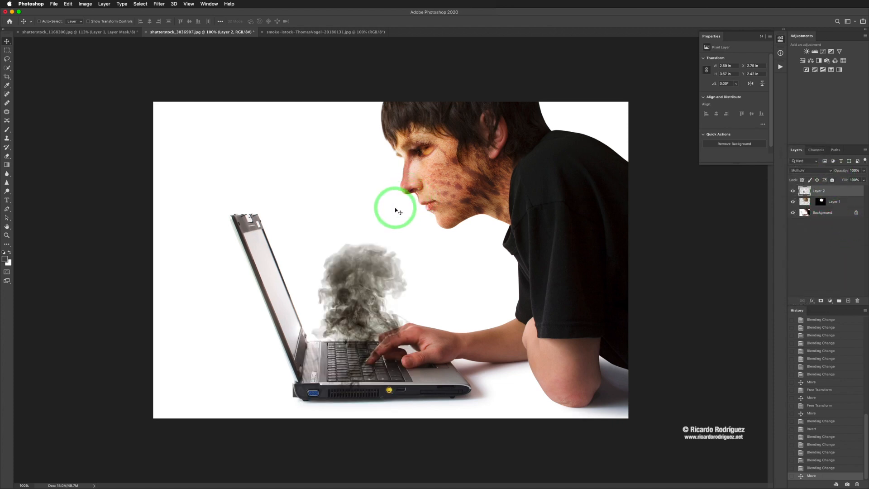
{"action": "key", "text": "super"}
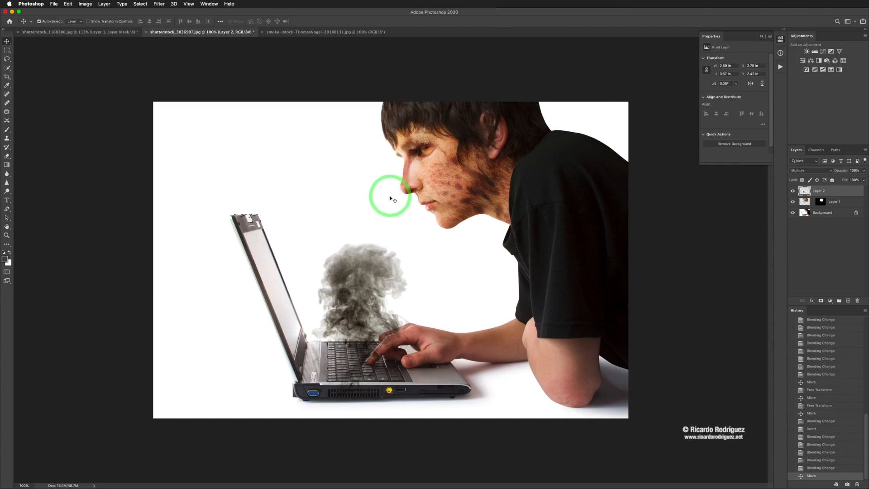